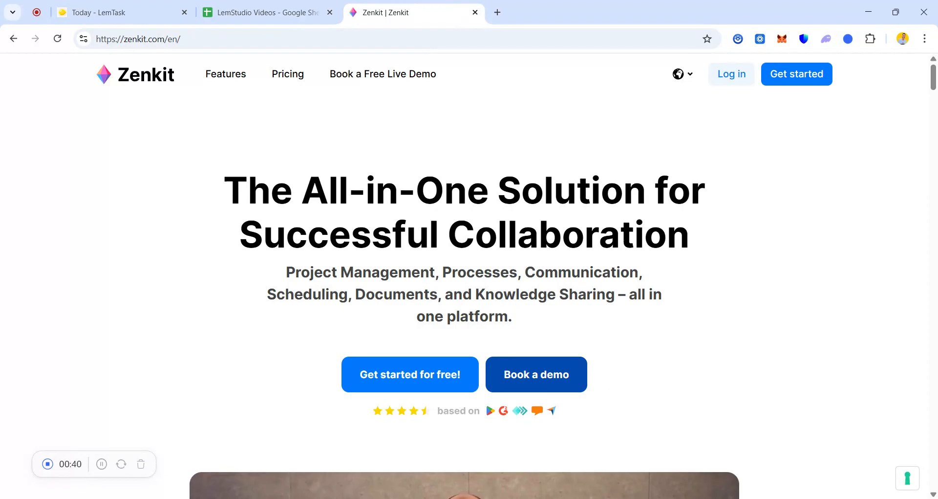
click(102, 463)
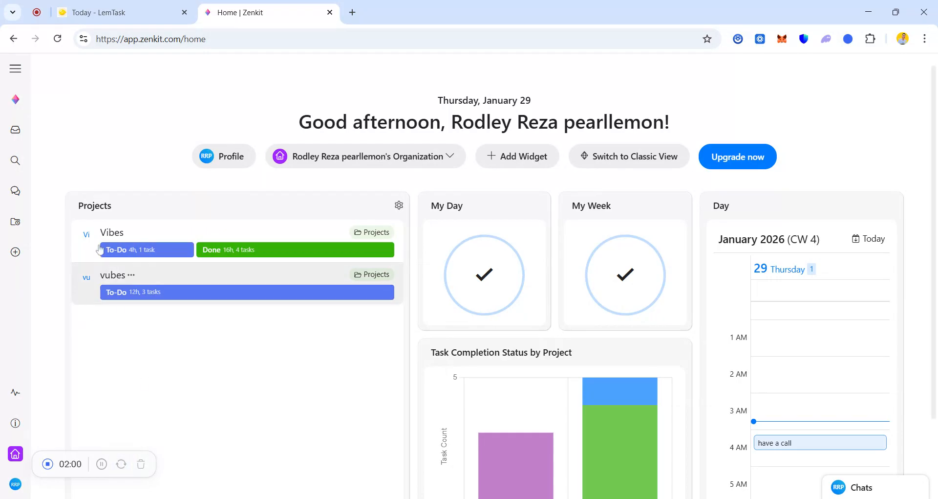
Open the recently used Vibes project
click(16, 68)
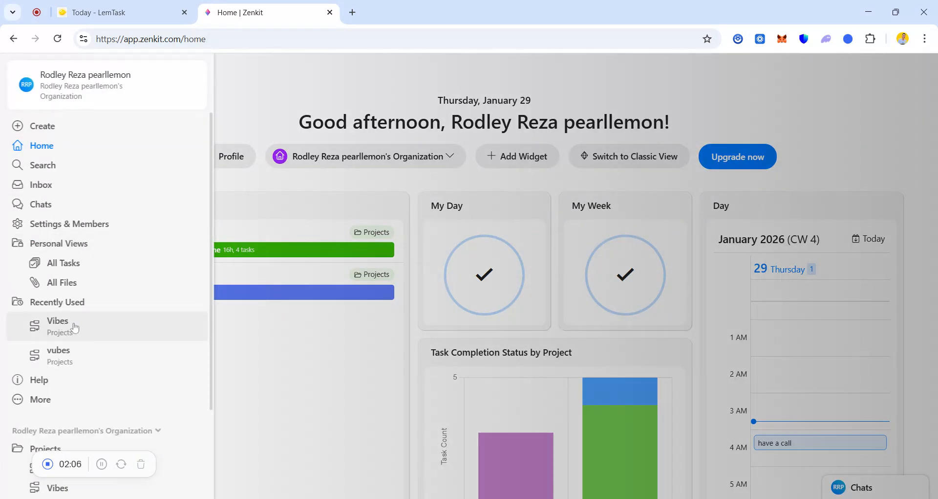
click(111, 325)
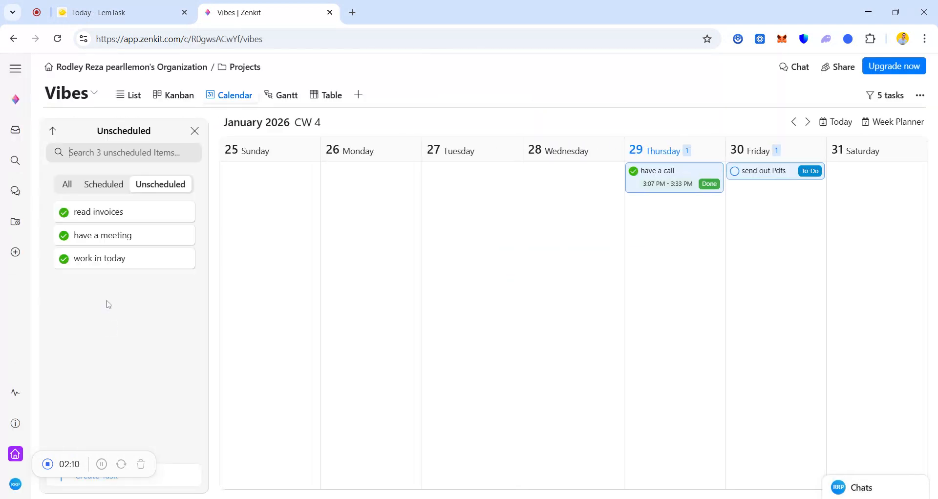
Look over the item types that can be created, without creating anything
click(25, 73)
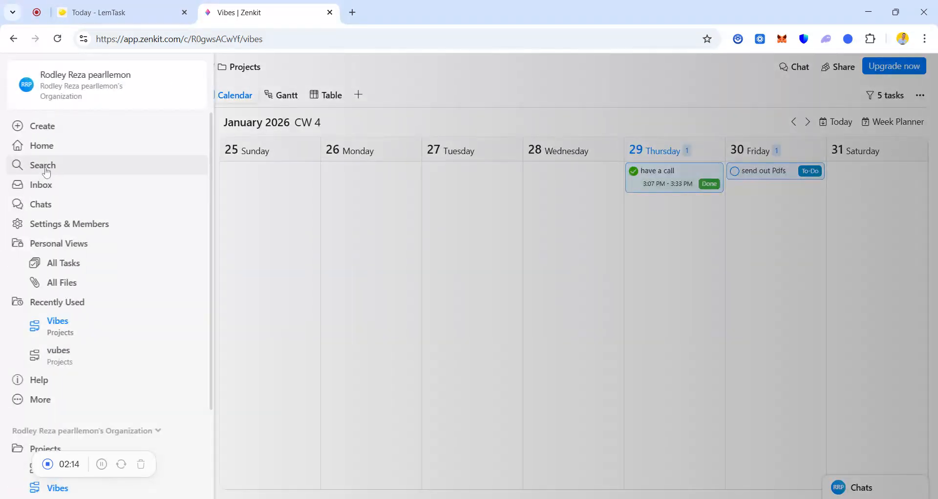
click(46, 128)
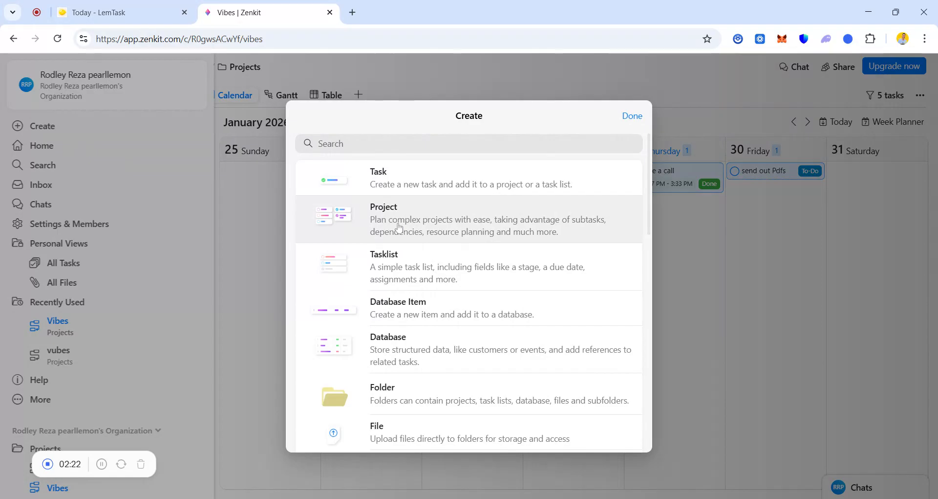
click(622, 118)
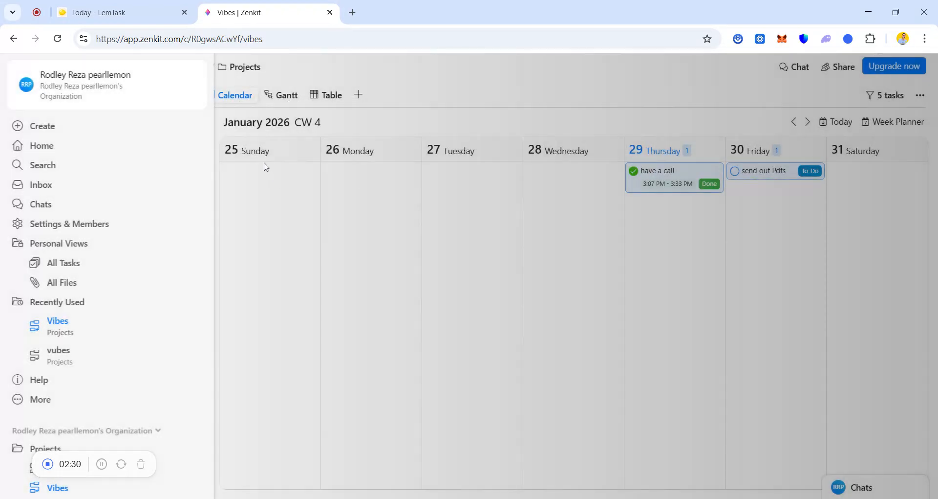
In the List view of the Vibes project, create a task named "Have a meeting with my ceo"
click(56, 335)
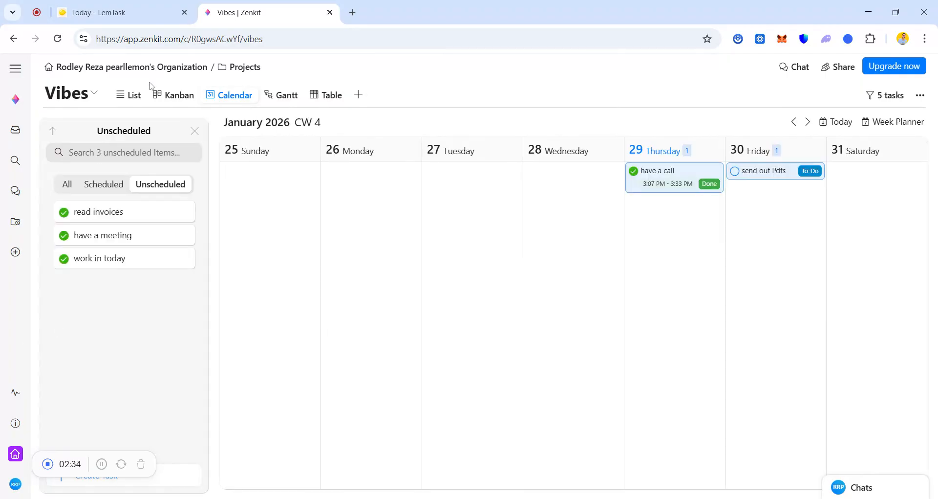
click(133, 96)
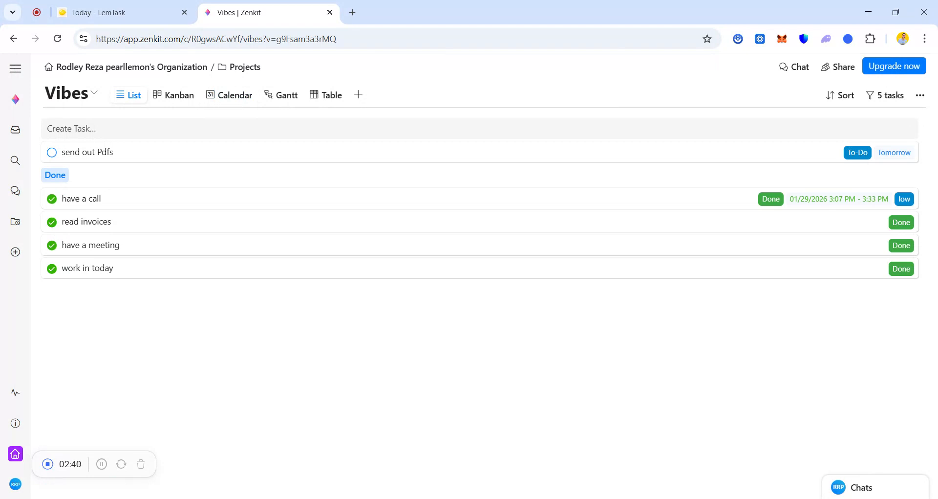
click(70, 131)
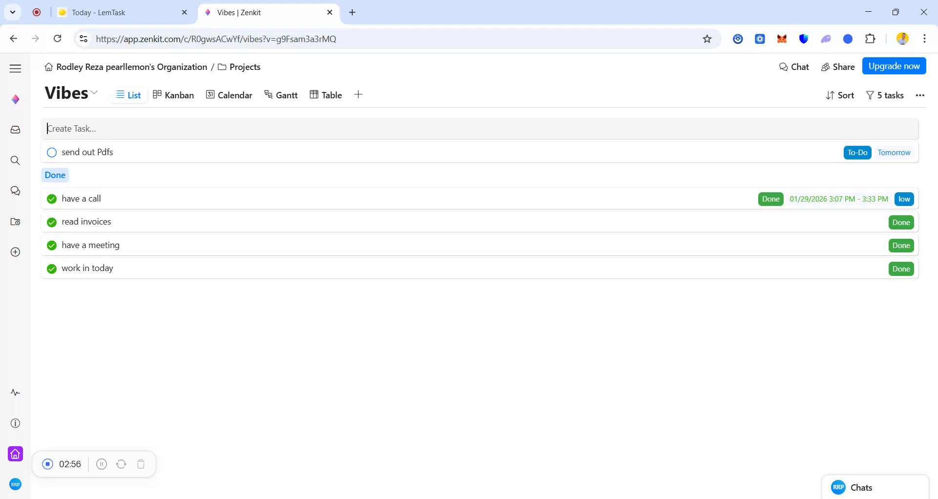
text(Have a meeting with my )
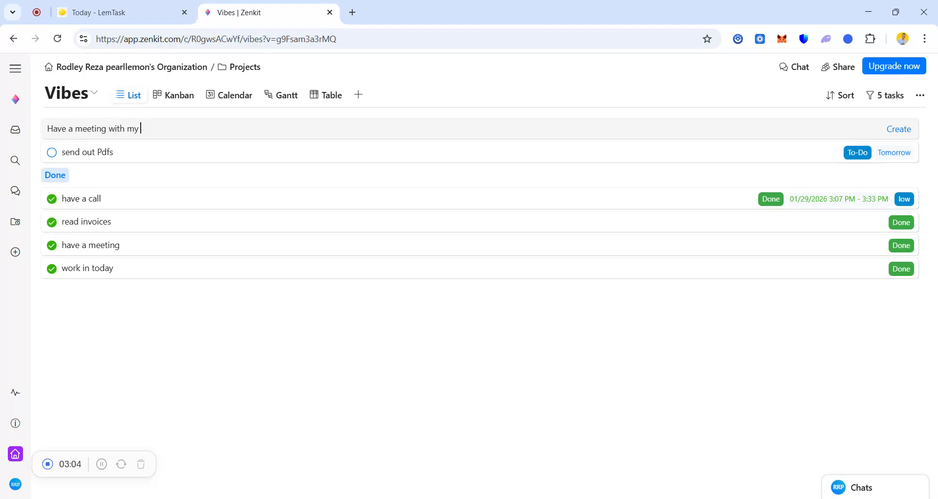
text(cdo)
key(BackSpace)
text(eo)
key(BackSpace)
key(BackSpace)
key(BackSpace)
text(eo)
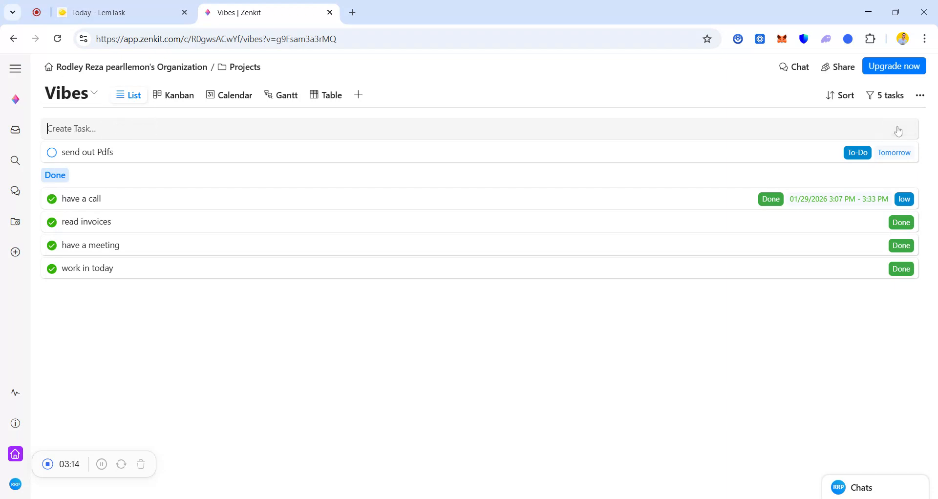
key(Return)
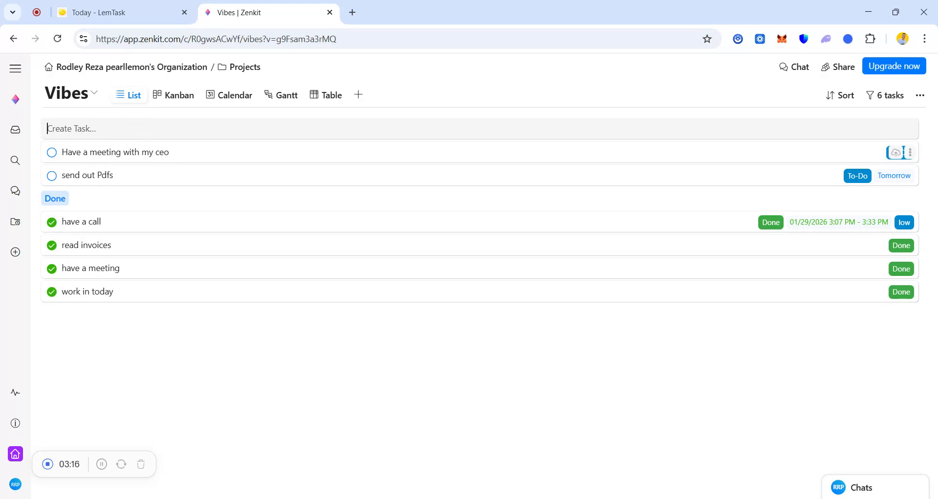
Create a task named "send invoices out" in the Vibes list
text(gy)
key(BackSpace)
key(BackSpace)
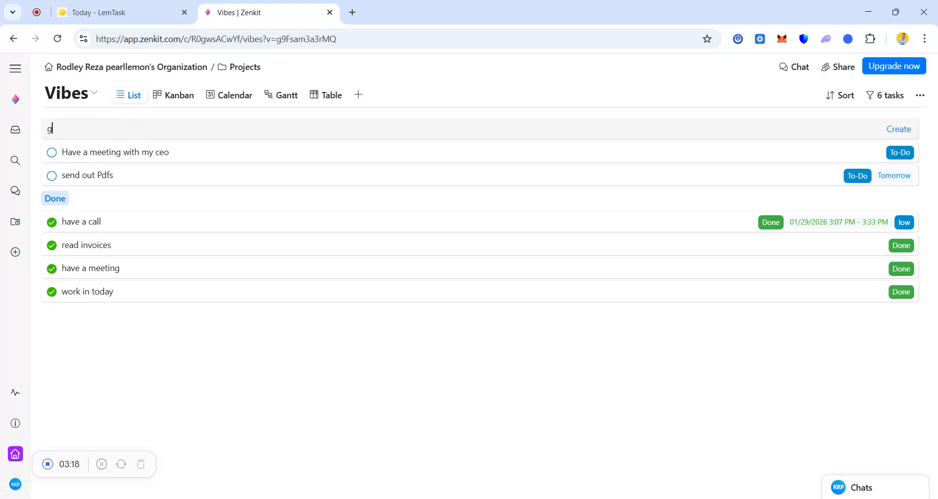
text(send invoices out)
click(902, 128)
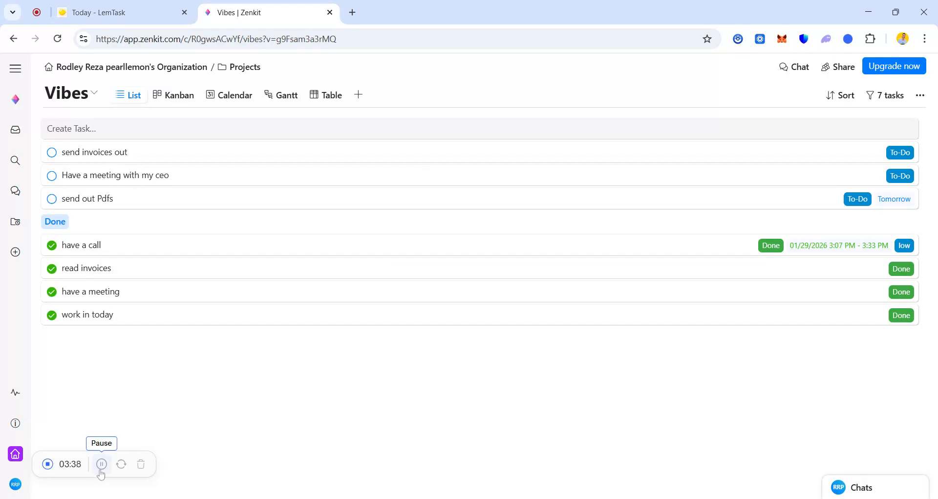
Add a task named "call HR" to the Vibes list
click(160, 126)
text(ca)
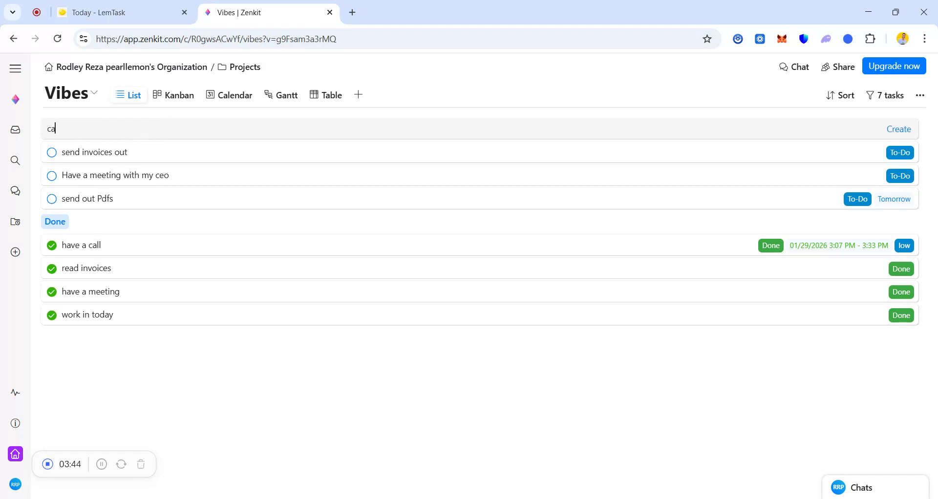
text(ll HR)
click(905, 129)
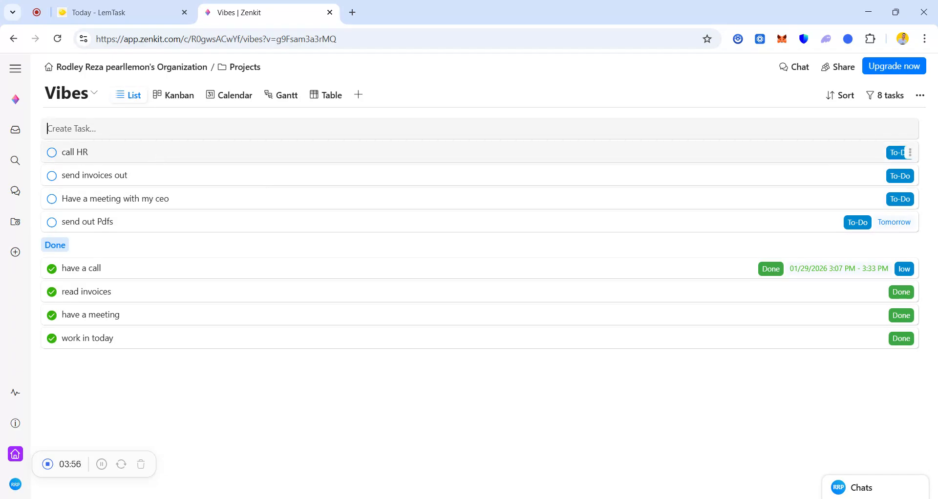
Add a task named "working on videos" to the Vibes list
text(working on v)
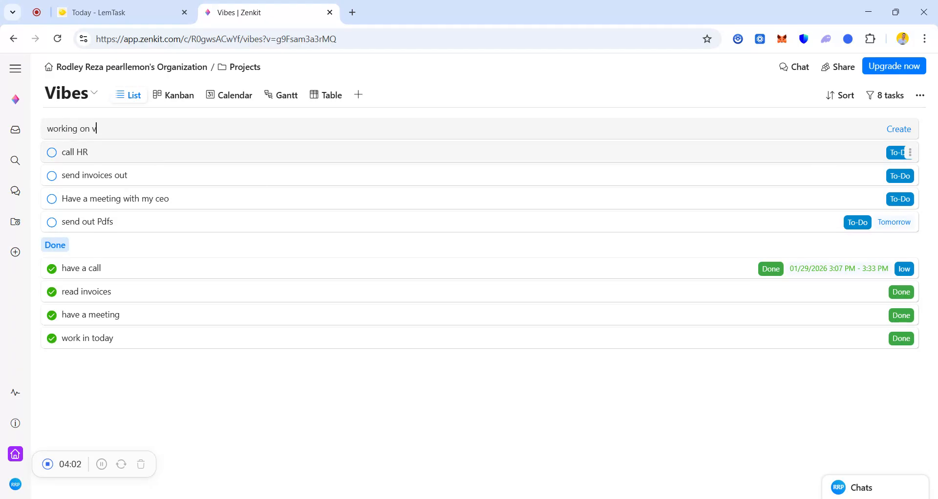
text(ideos)
click(900, 129)
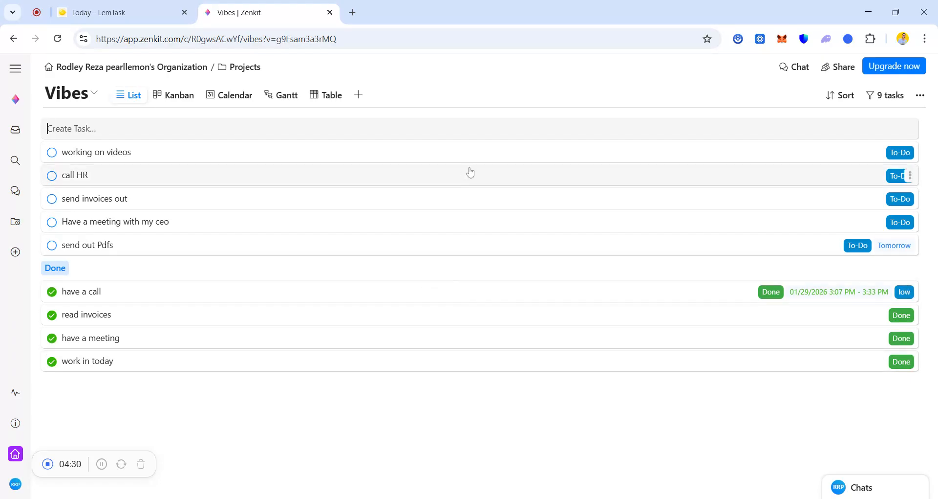
Set the due date of the "working on videos" task to 2026/01/29 at 16:00 and save it
click(661, 157)
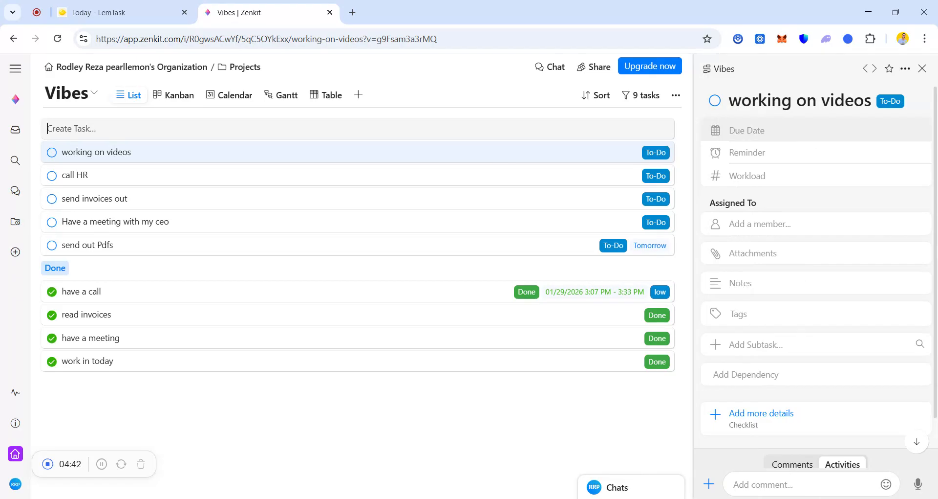
click(777, 133)
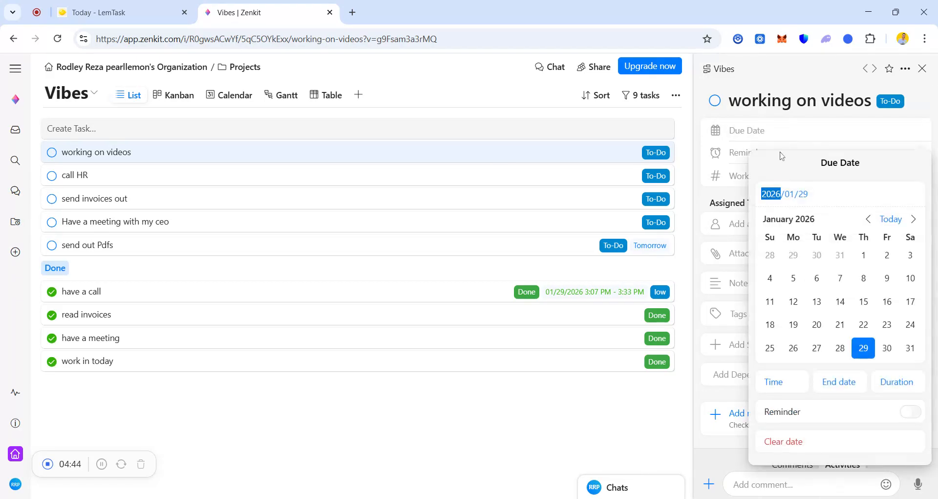
click(862, 355)
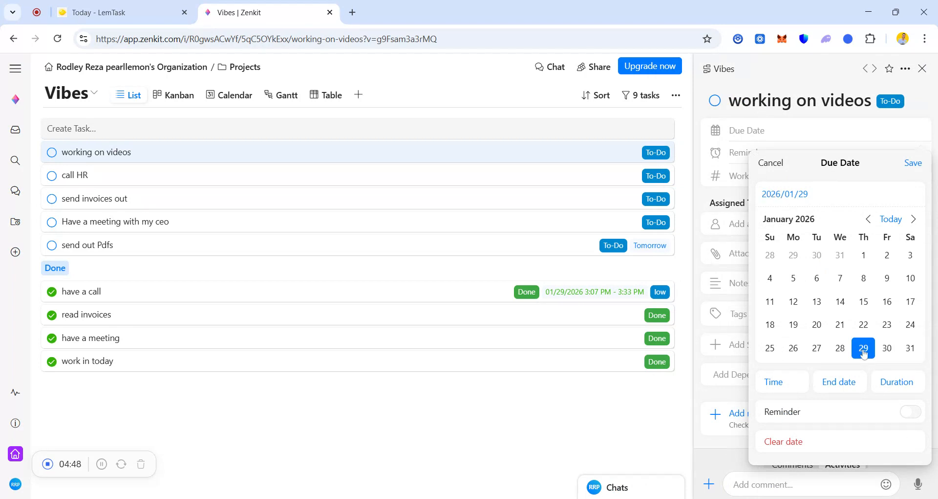
click(777, 383)
click(878, 200)
key(BackSpace)
text(16:00)
click(913, 163)
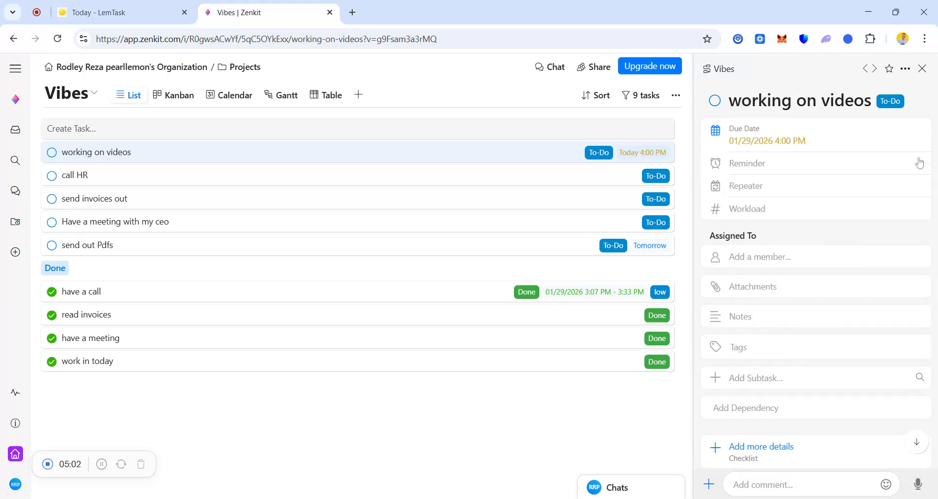
Add an end date of 2026/01/29 at 17:00 to the due date of "working on videos" and save it
click(875, 147)
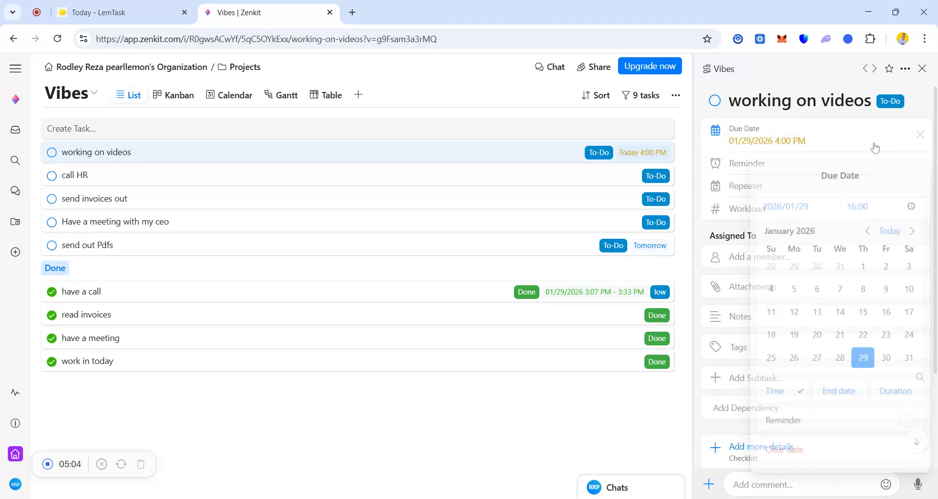
click(848, 393)
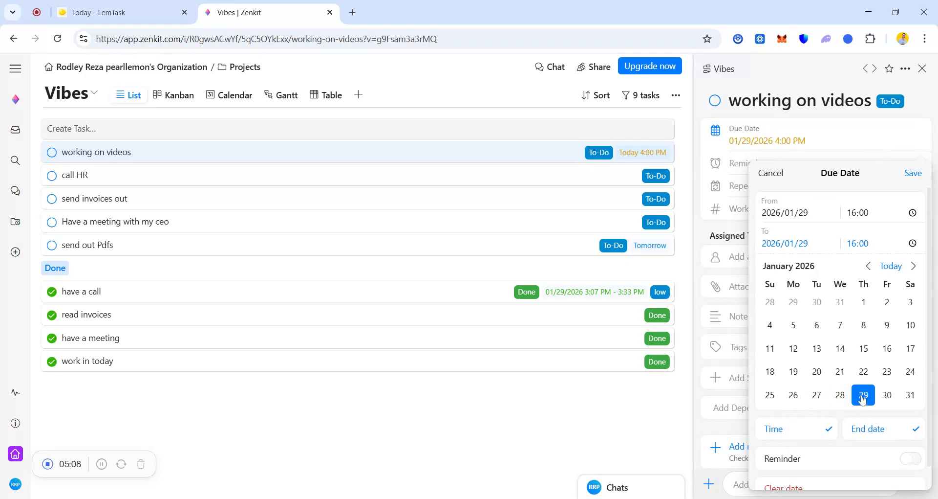
click(882, 252)
text(17)
click(913, 173)
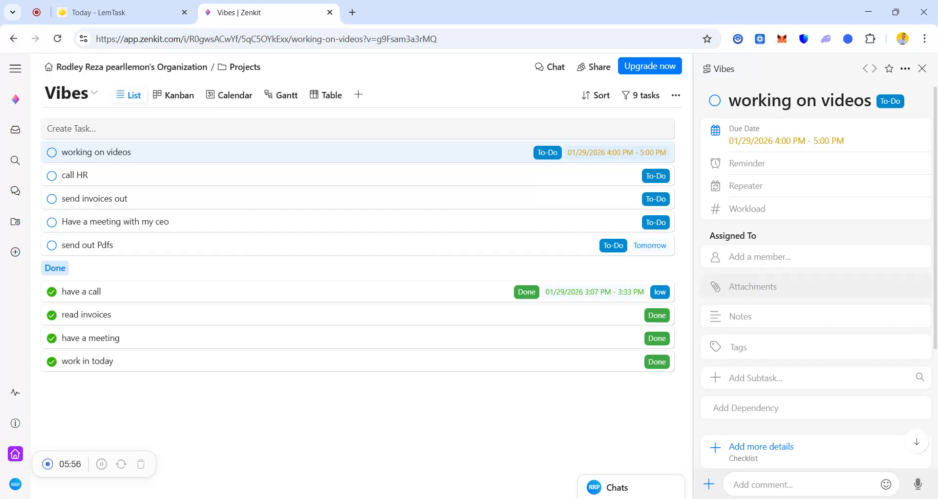
Create a new tag named "mid" and assign the existing "high" tag to the "working on videos" task
click(746, 345)
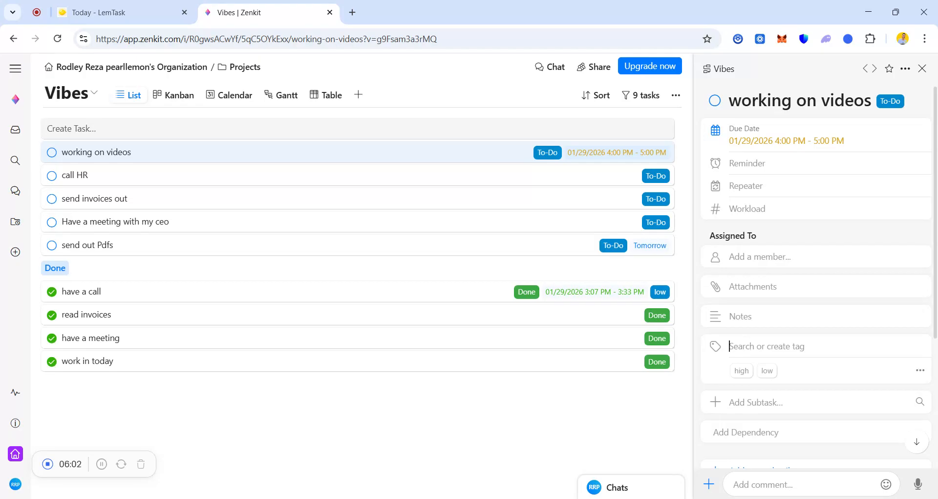
text(mid)
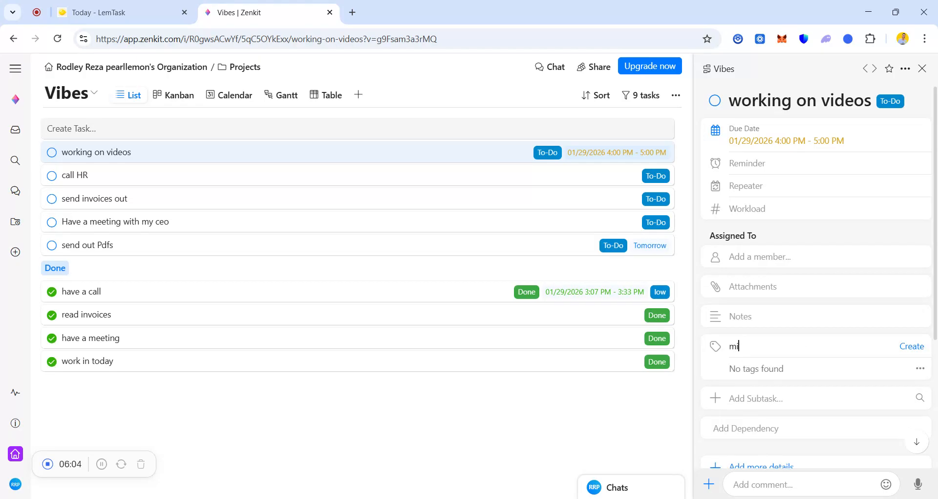
click(911, 346)
click(821, 355)
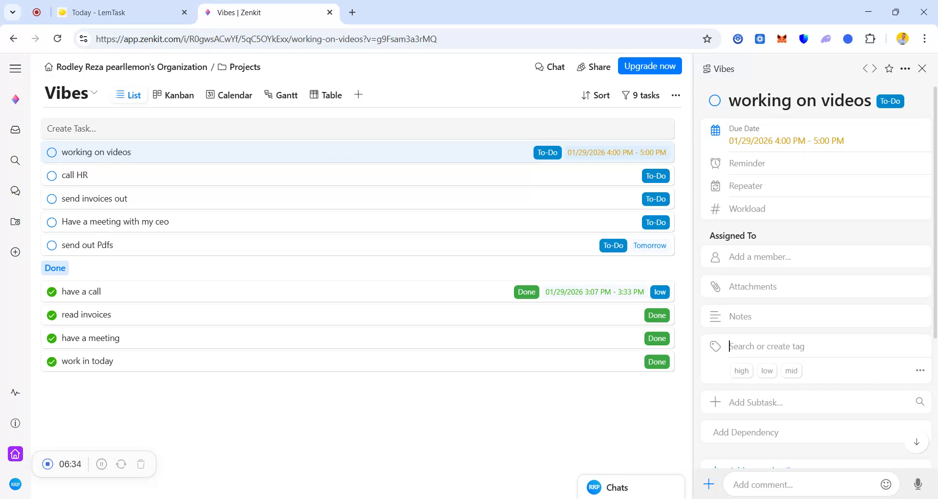
click(744, 371)
click(601, 434)
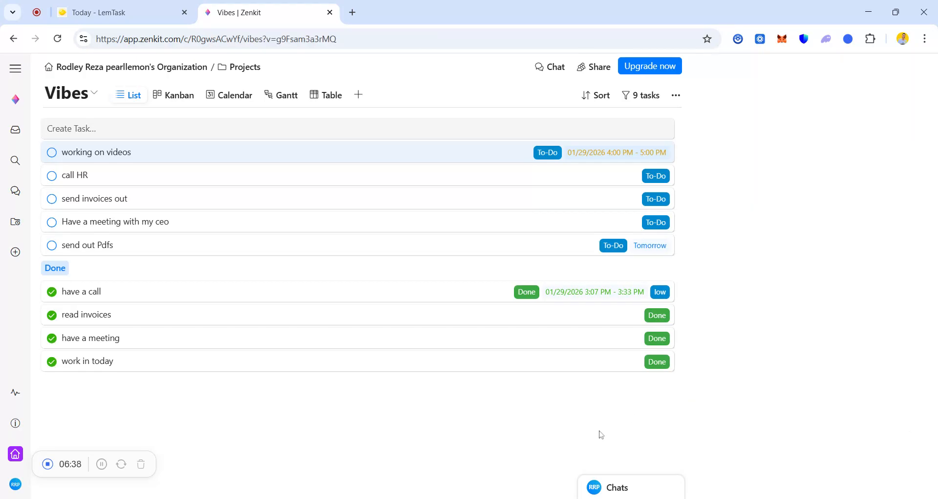
Assign the "mid" tag to the "call HR" task
click(887, 180)
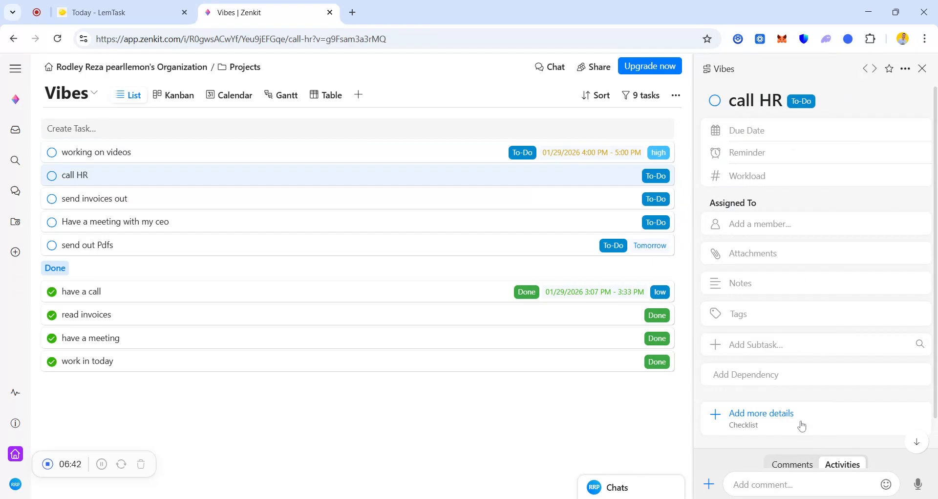
scroll(765, 328, down, 1)
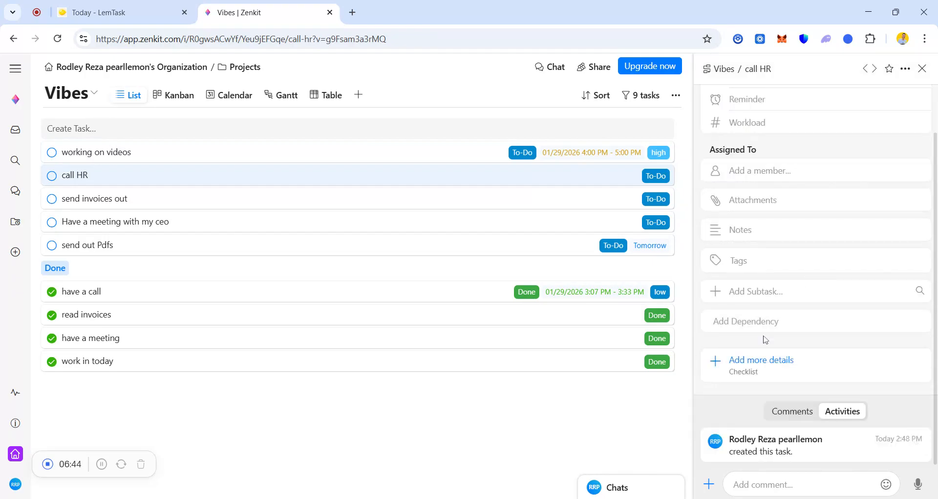
click(770, 269)
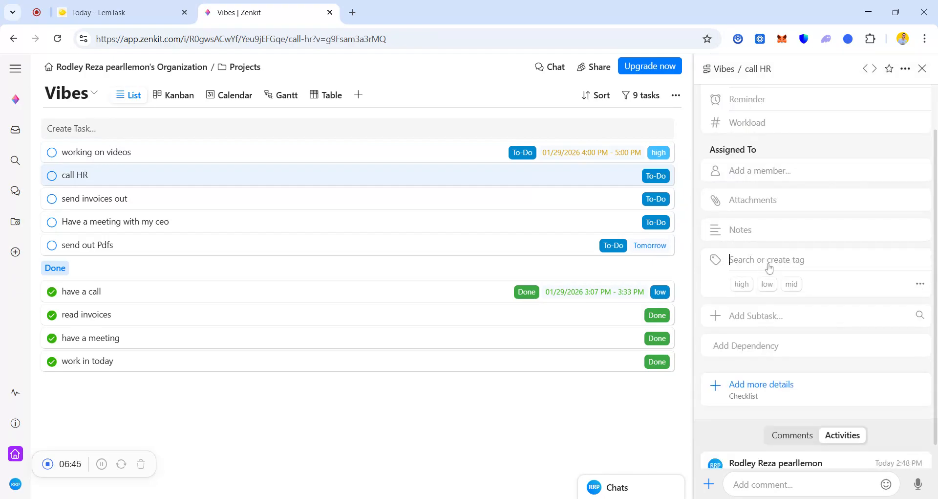
click(791, 284)
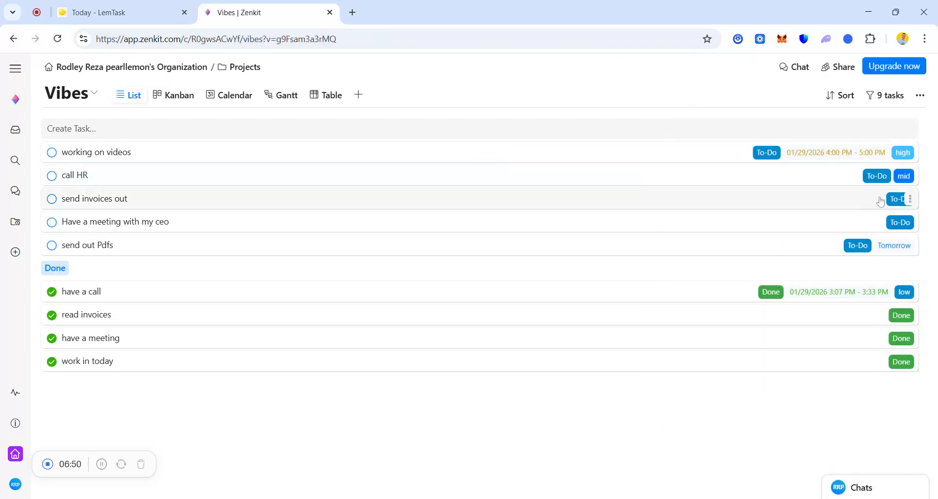
Assign the "high" tag to the "send invoices out" task
click(881, 201)
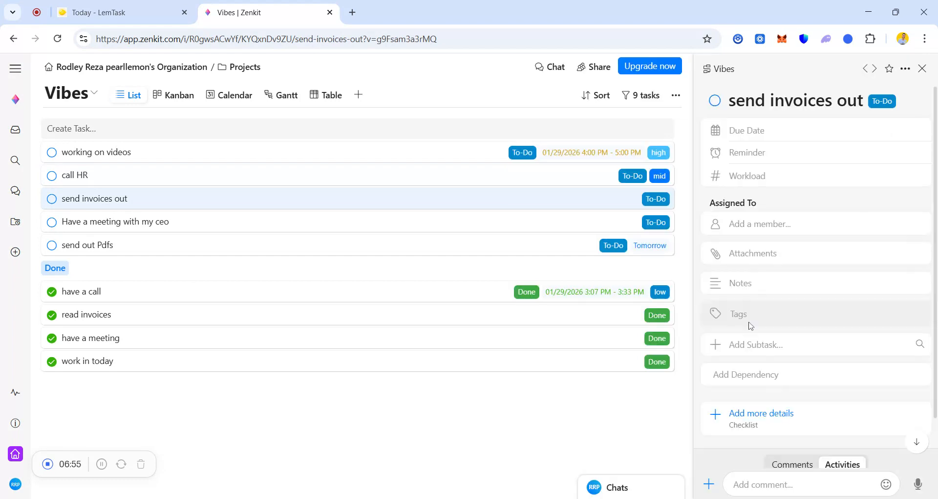
click(751, 326)
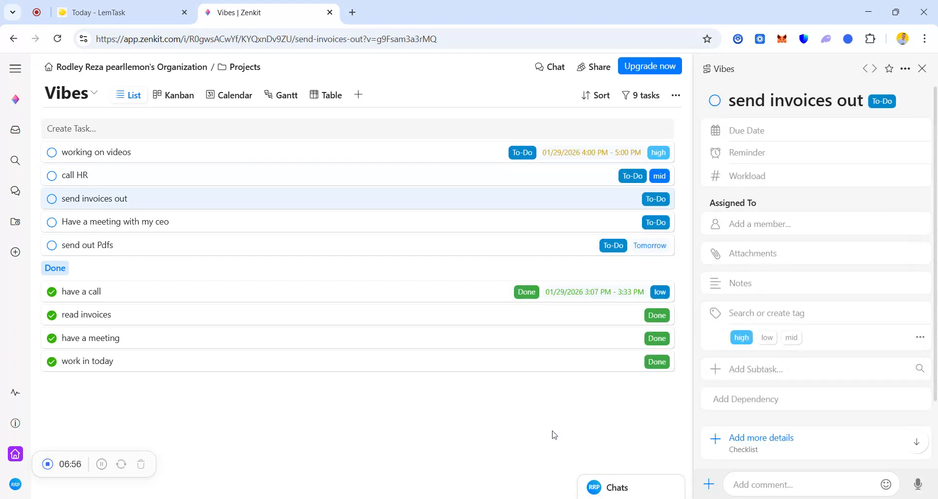
Assign the "high" tag to the "Have a meeting with my ceo" task and close its details
click(803, 227)
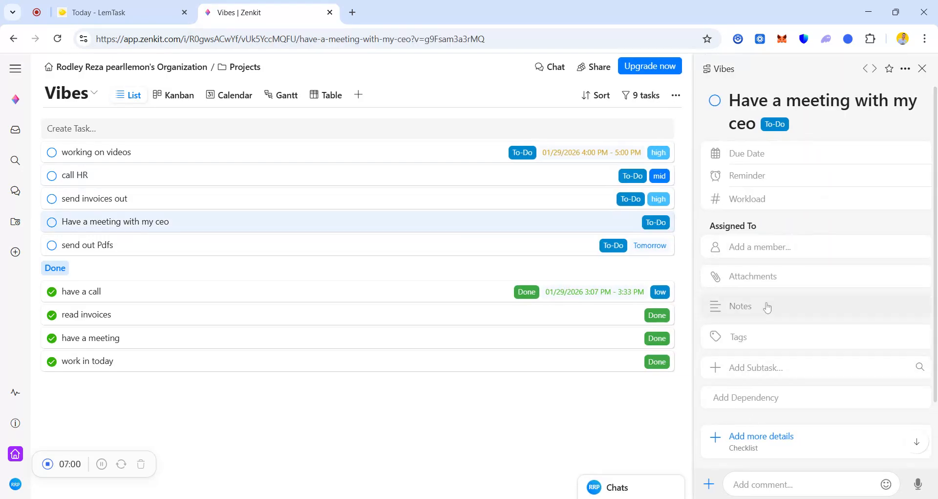
click(762, 339)
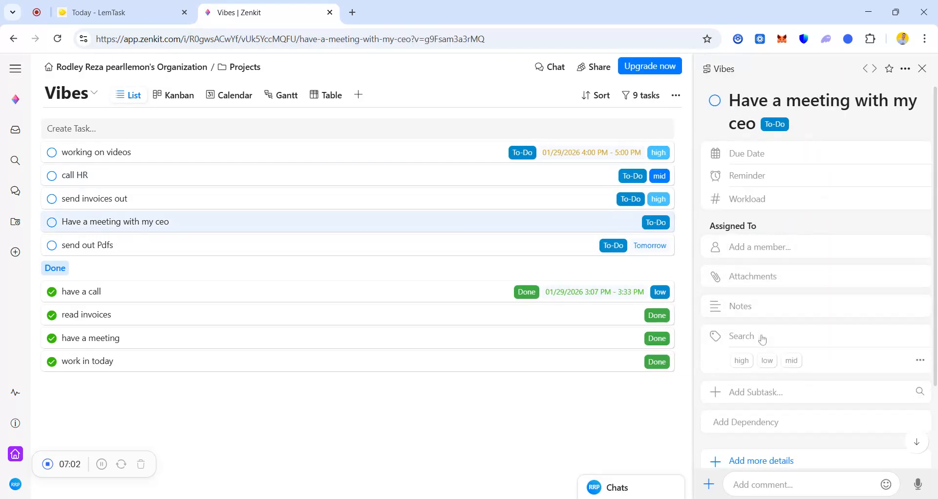
click(739, 362)
click(639, 407)
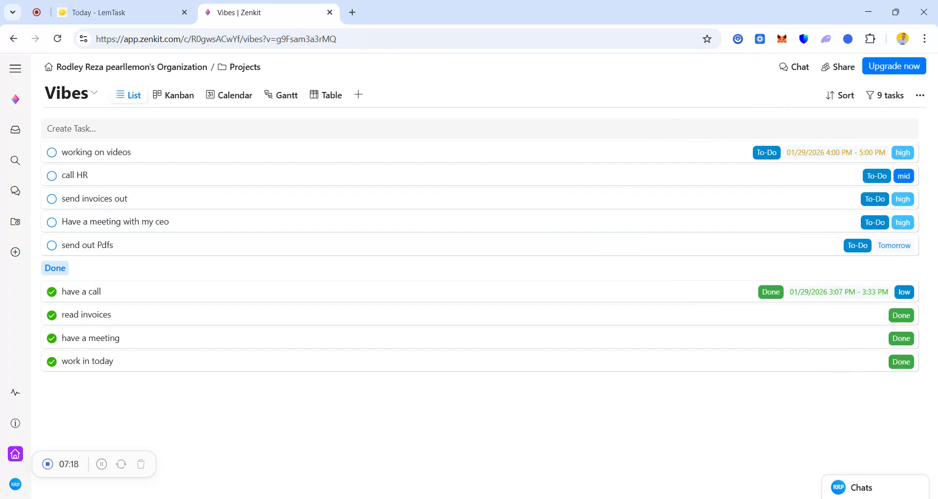
Show the Vibes project as a Kanban board and move "working on videos" to In Progress, then on to Done
click(176, 95)
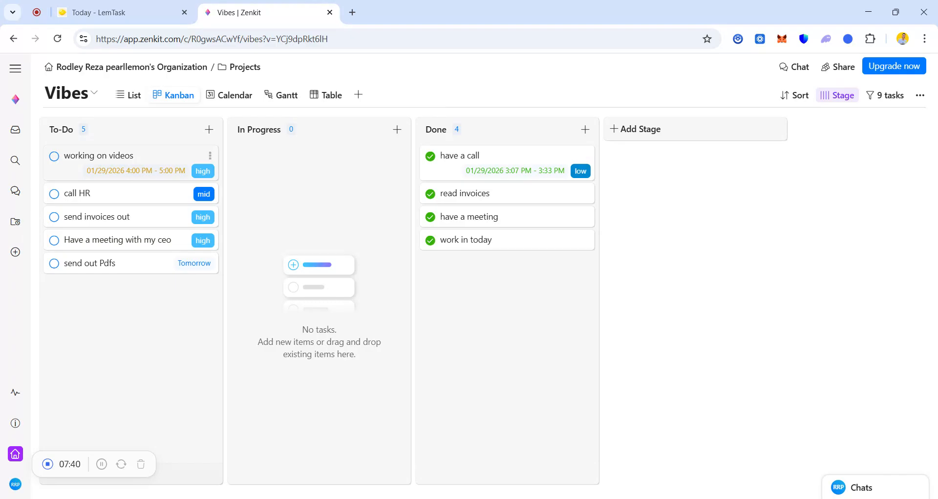
drag(151, 168, 330, 143)
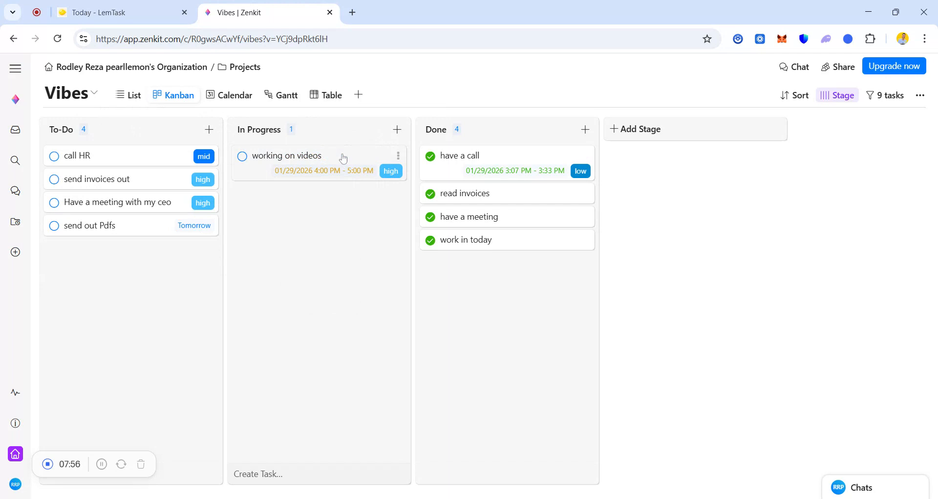
drag(346, 158, 536, 254)
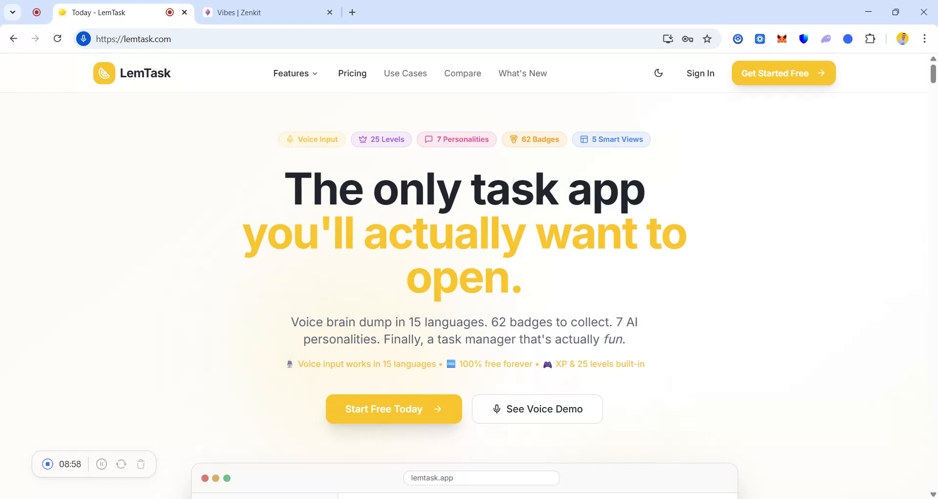
Switch to LemTask and look over the dashboard with its daily progress and goal widgets
click(102, 464)
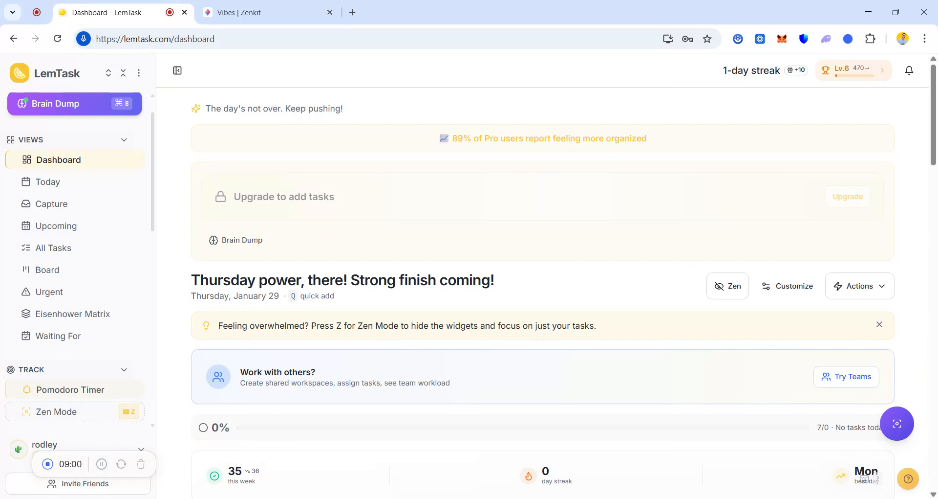
scroll(562, 293, down, 2)
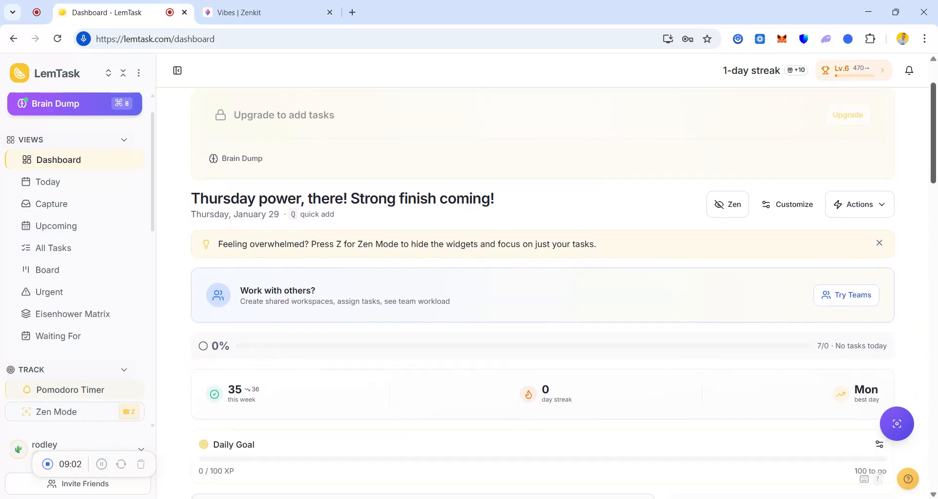
scroll(935, 81, up, 2)
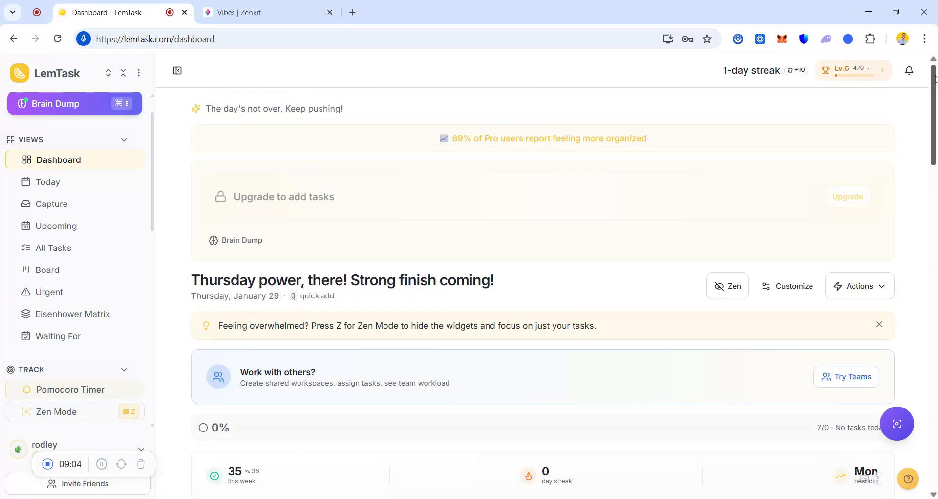
Dictate "working in today" by voice into a new Brain Dump and extract the task from it
click(73, 105)
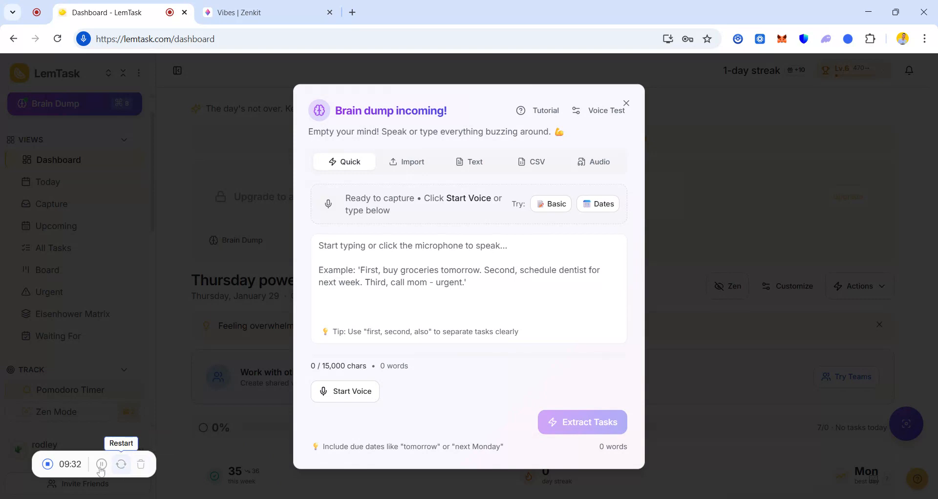
click(93, 104)
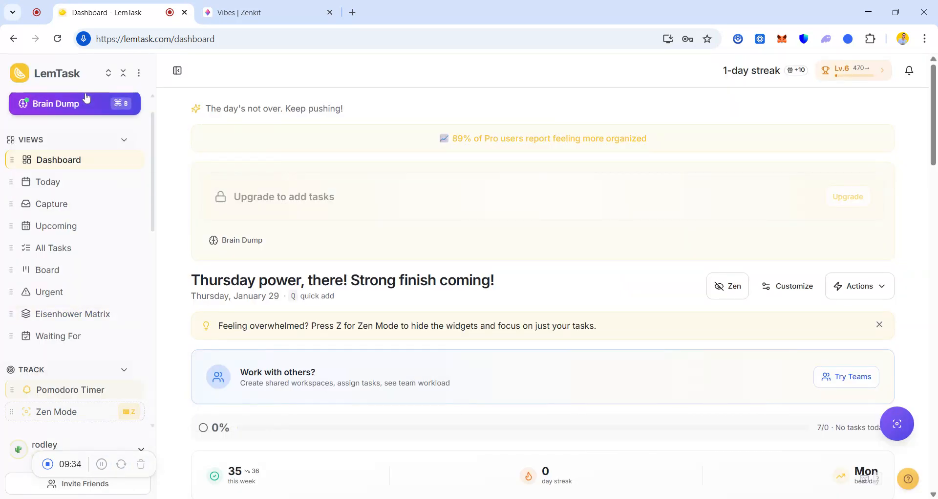
click(94, 104)
click(349, 395)
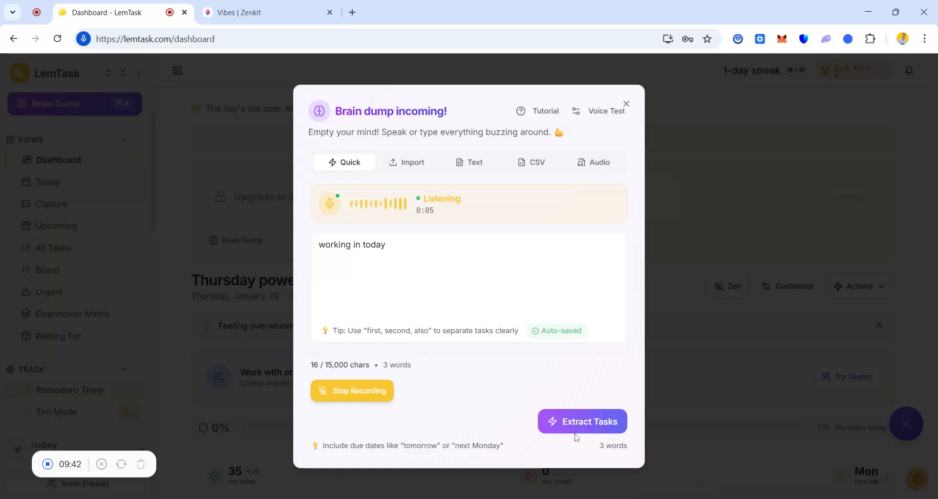
click(565, 414)
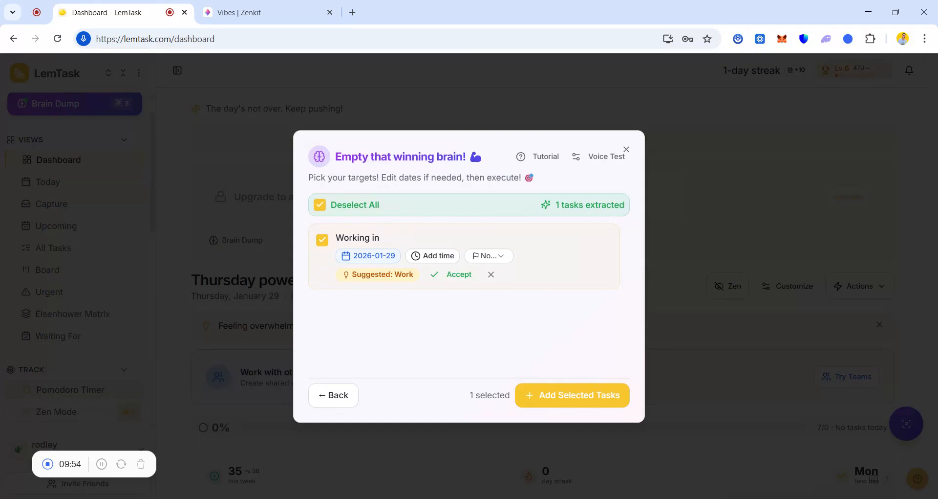
Set the extracted "Working in" task's time to 19:00 and its priority to Medium
click(432, 256)
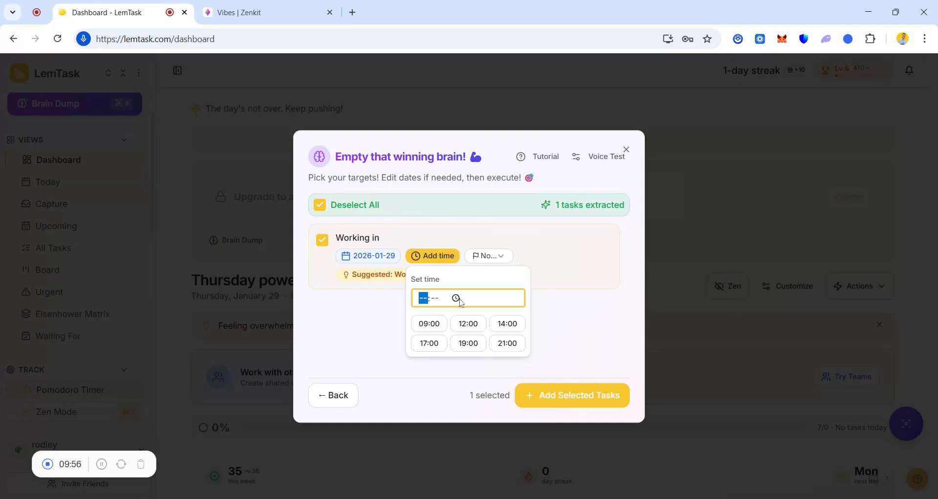
click(468, 323)
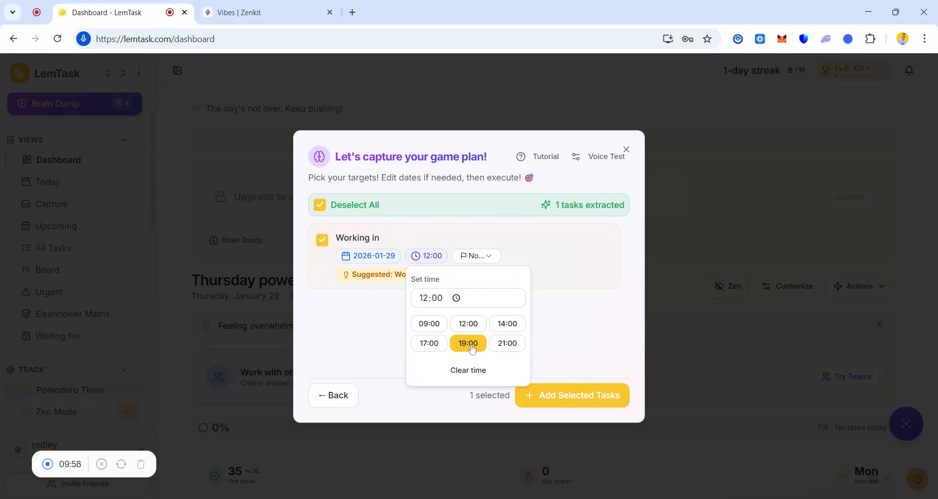
click(472, 347)
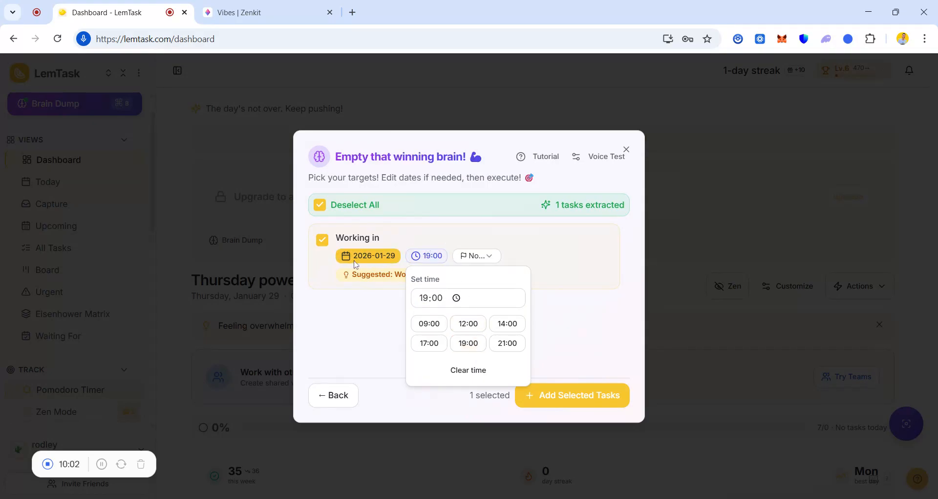
click(483, 260)
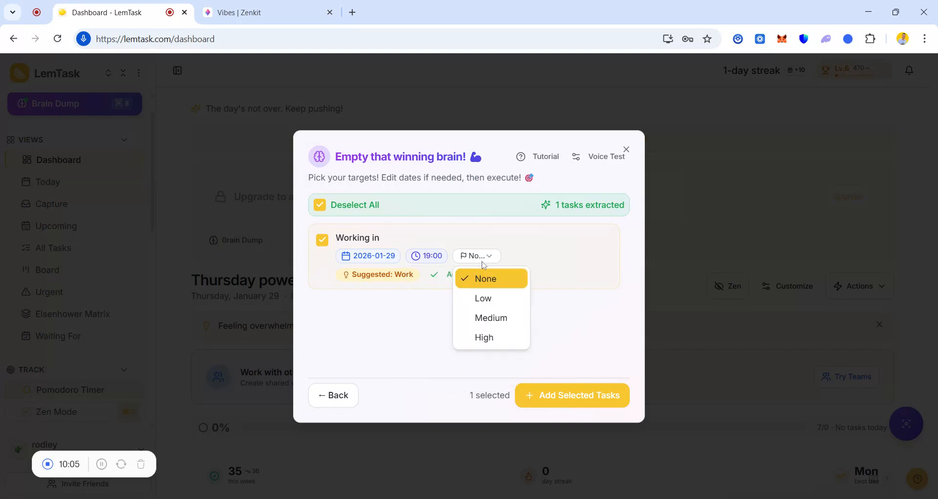
click(488, 319)
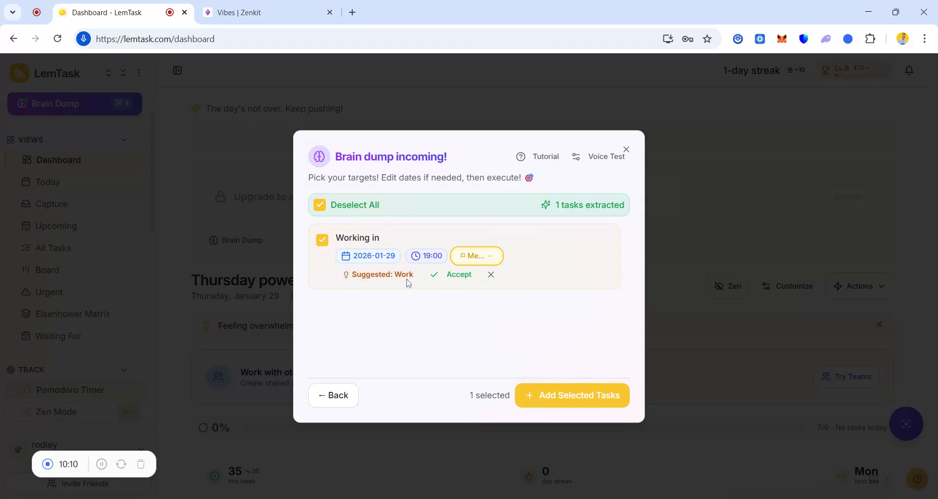
Accept the suggested Work category for "Working in", add the task and close the Brain Dump
click(449, 281)
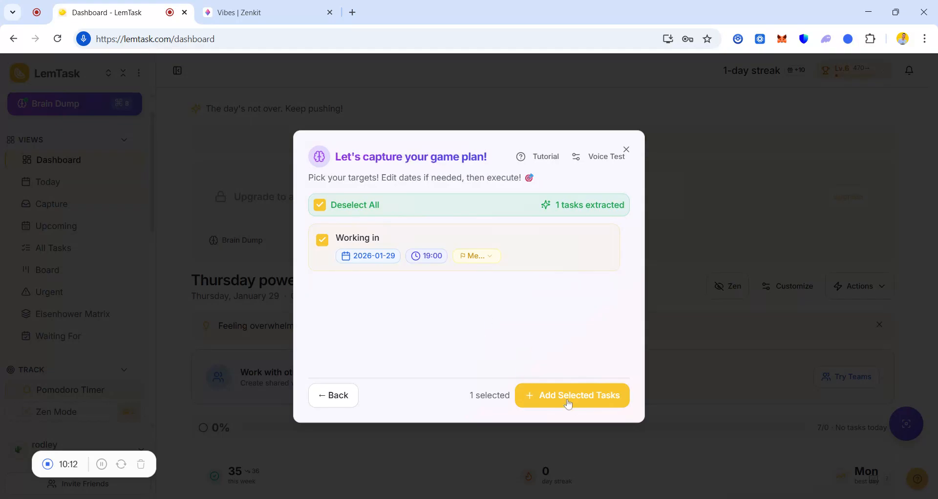
click(574, 404)
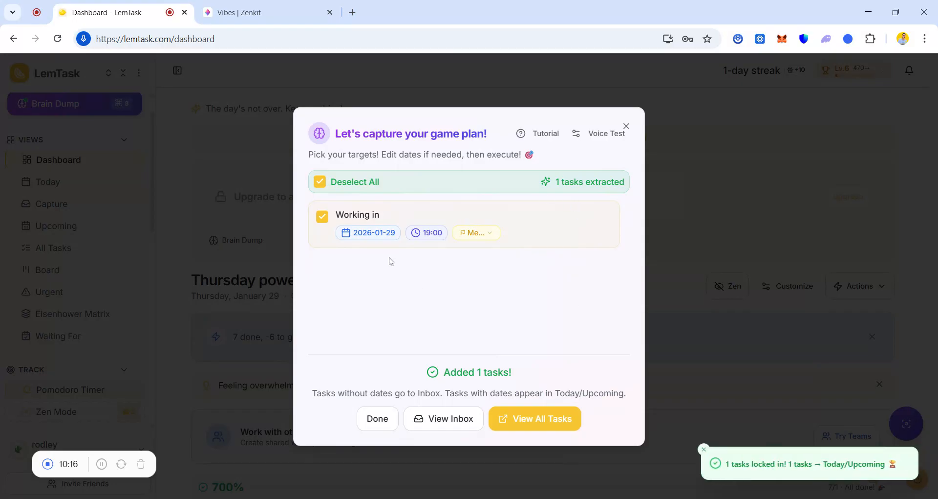
click(626, 126)
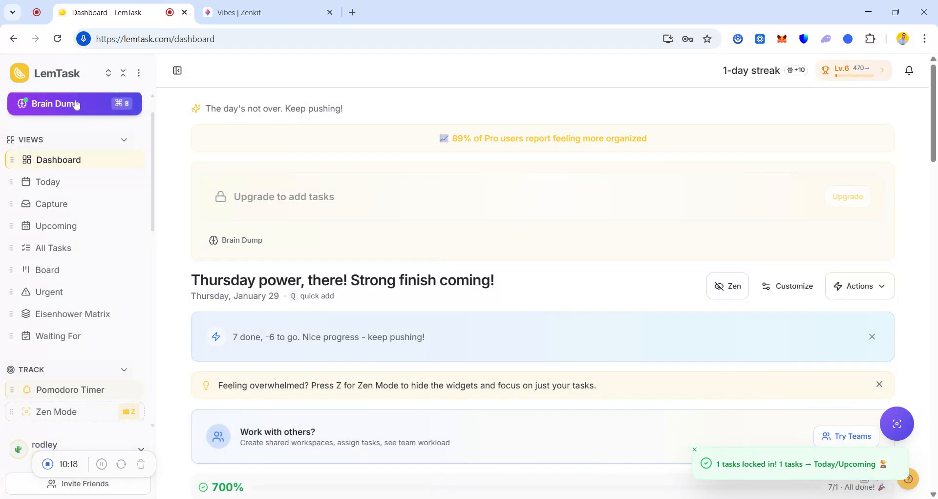
Dictate "sending out invoices today" by voice into another Brain Dump and extract the task from it
click(76, 100)
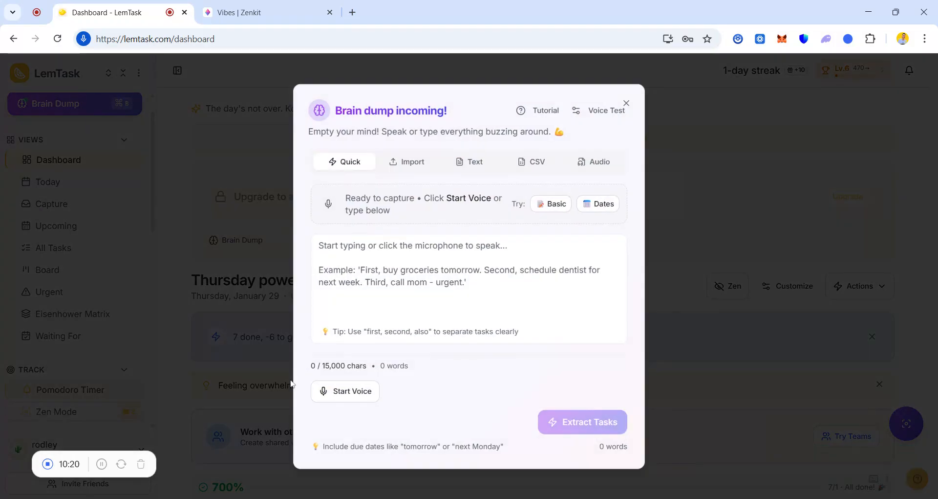
click(332, 389)
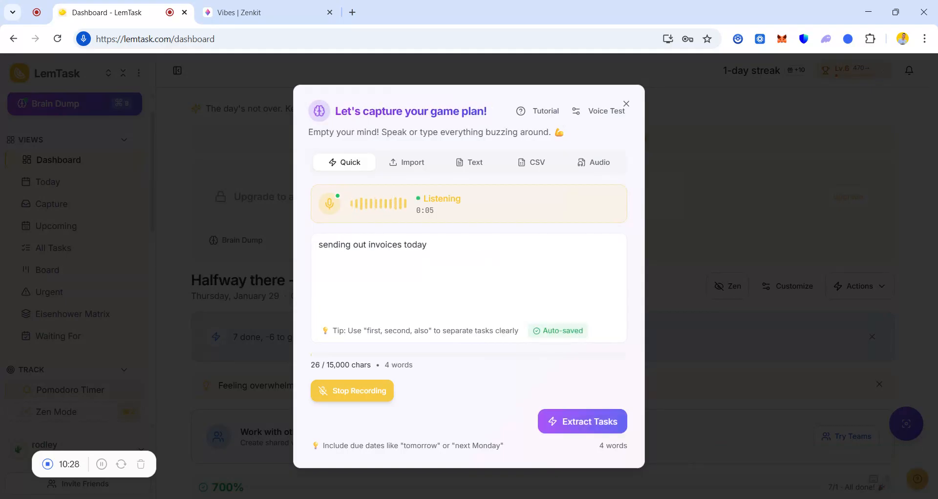
click(334, 387)
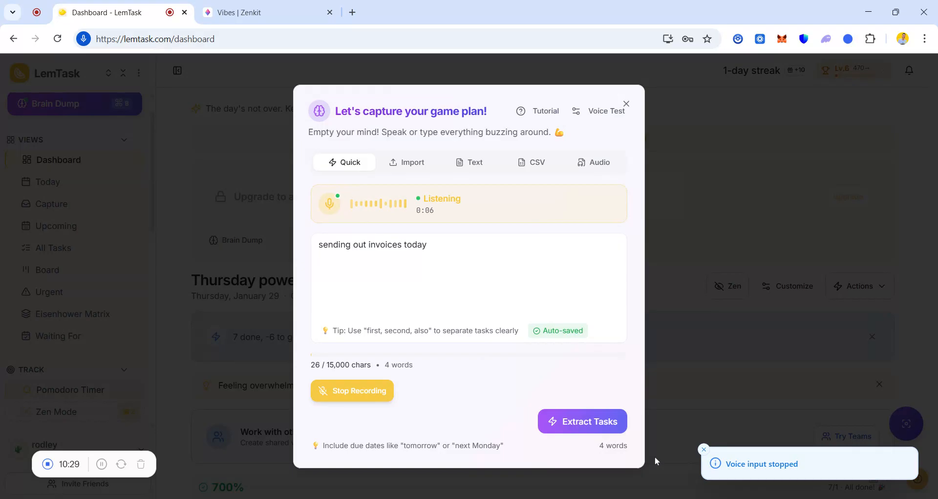
click(592, 413)
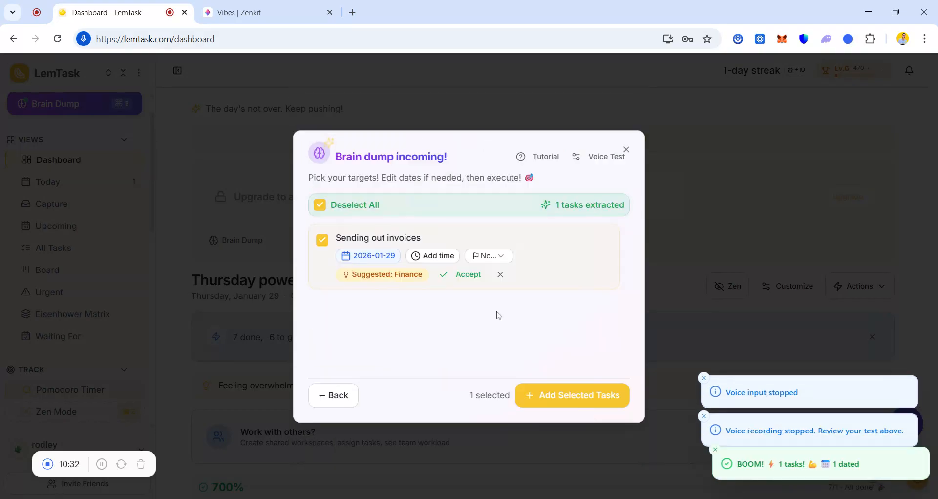
Give "Sending out invoices" a time of 19:00 and Medium priority, and add it to the tasks
click(426, 256)
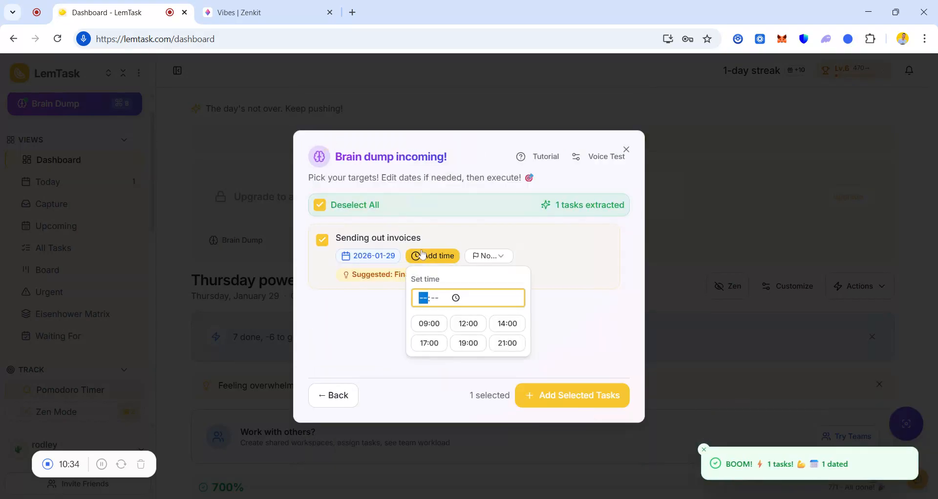
click(469, 342)
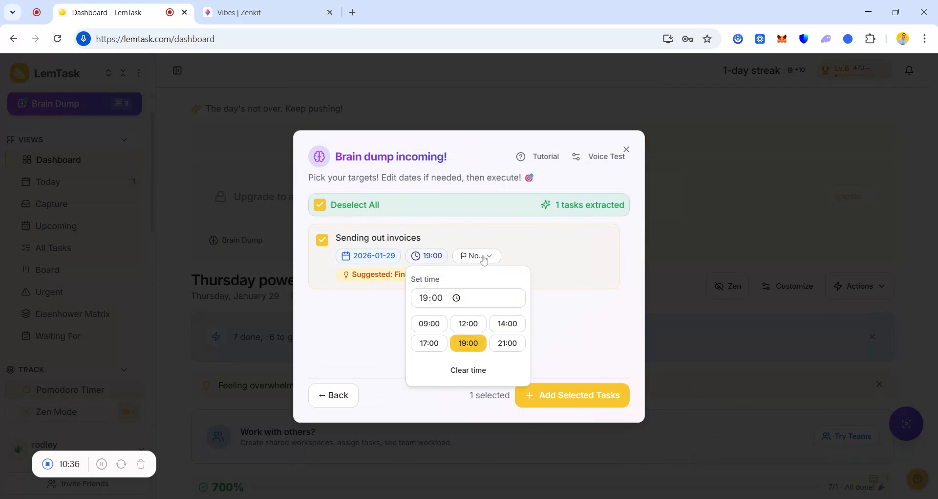
click(484, 259)
click(491, 316)
click(551, 397)
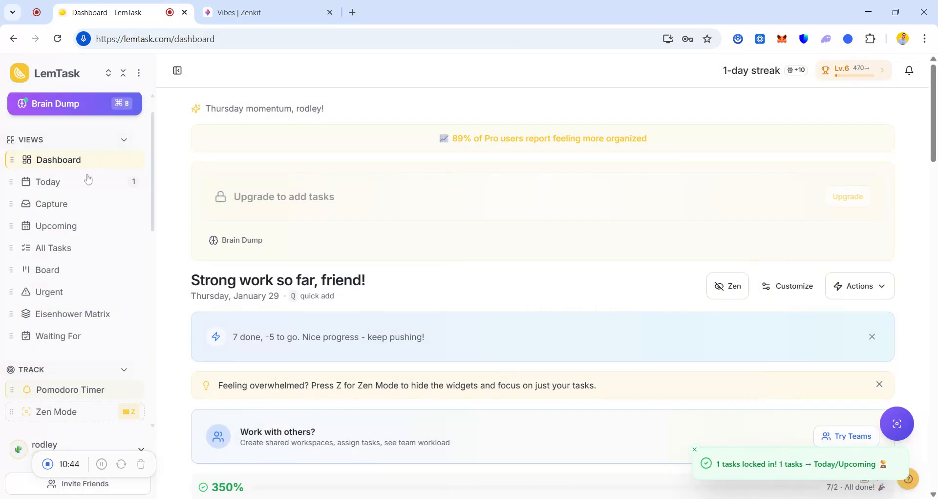
Open the Today view and review the smart daily plan and the tasks due today
click(81, 190)
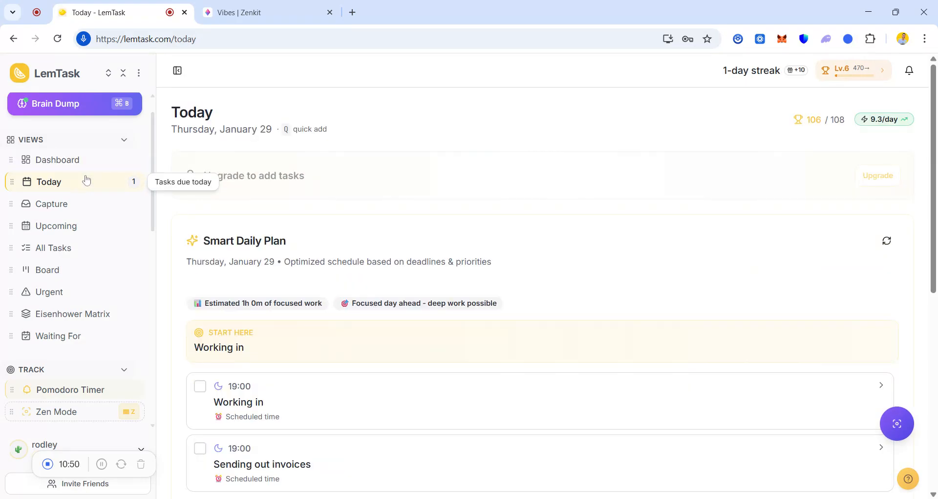
drag(934, 82, 922, 299)
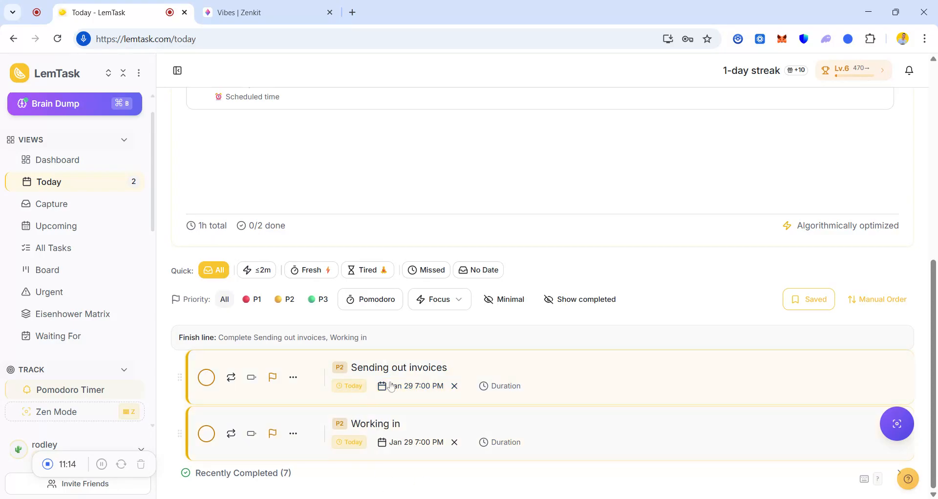
Open the Pomodoro Timer and examine its focus statistics, session timer and optional task selection
click(106, 389)
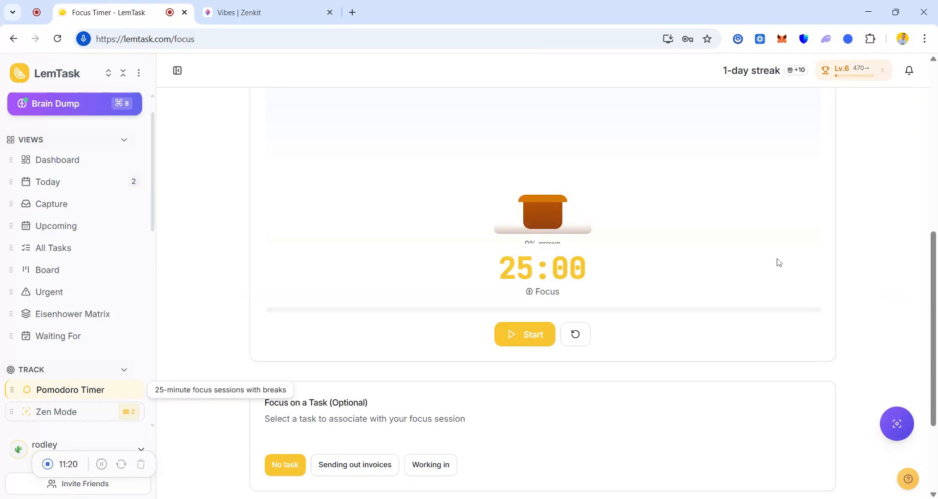
drag(934, 313, 910, 39)
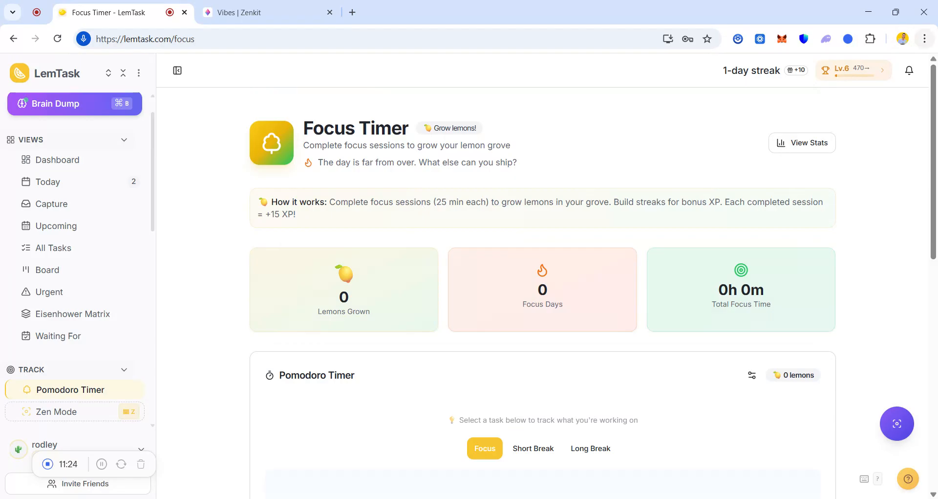
scroll(936, 118, down, 2)
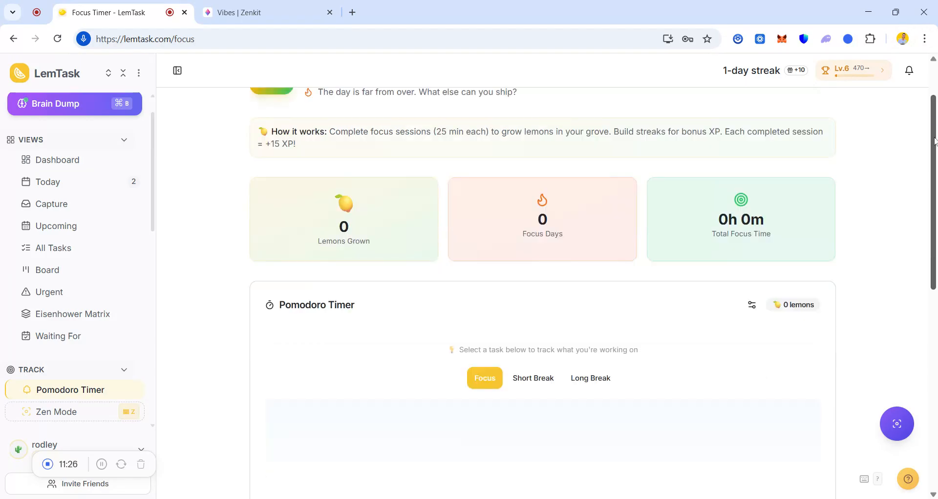
scroll(928, 178, down, 5)
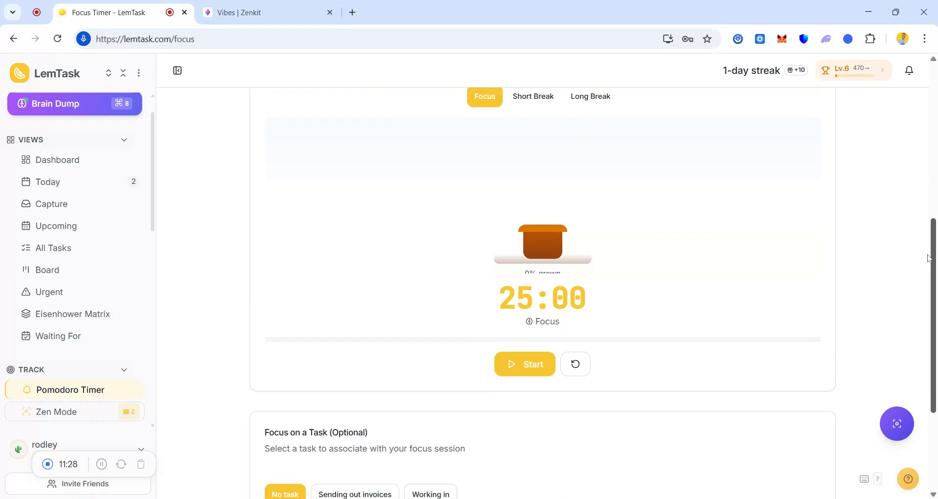
scroll(927, 300, down, 2)
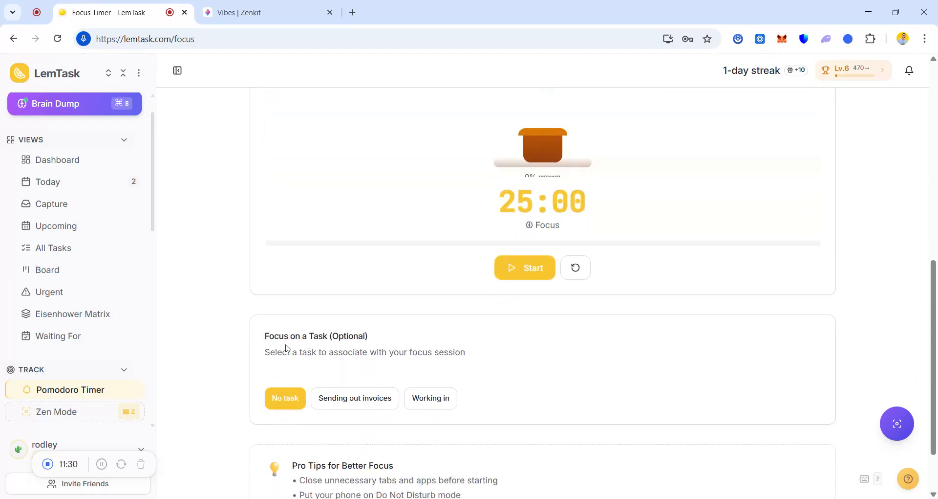
Associate the focus session with the task "Sending out invoices", preview the Short Break mode, and return the timer to Focus
click(349, 402)
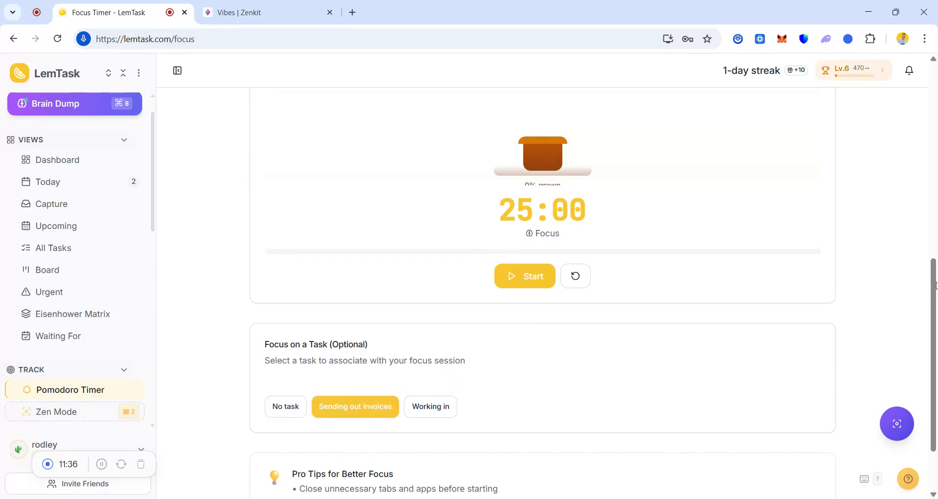
drag(934, 288, 934, 223)
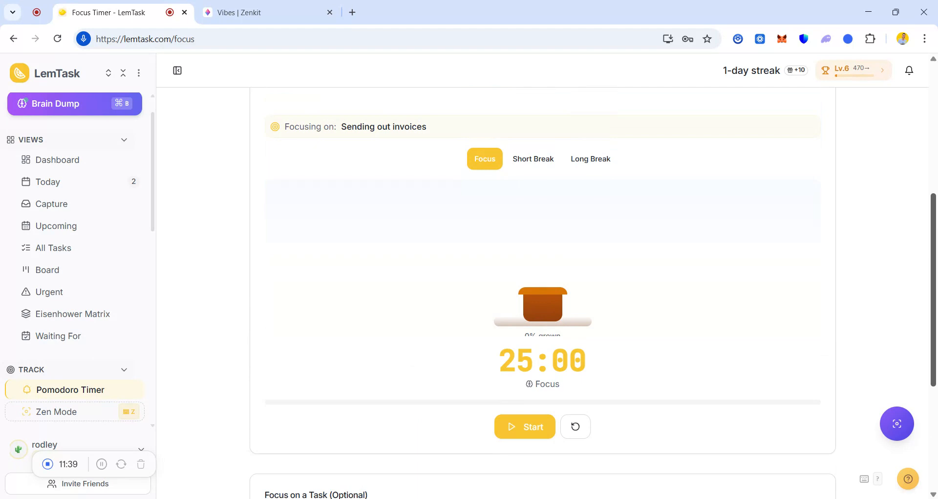
click(522, 162)
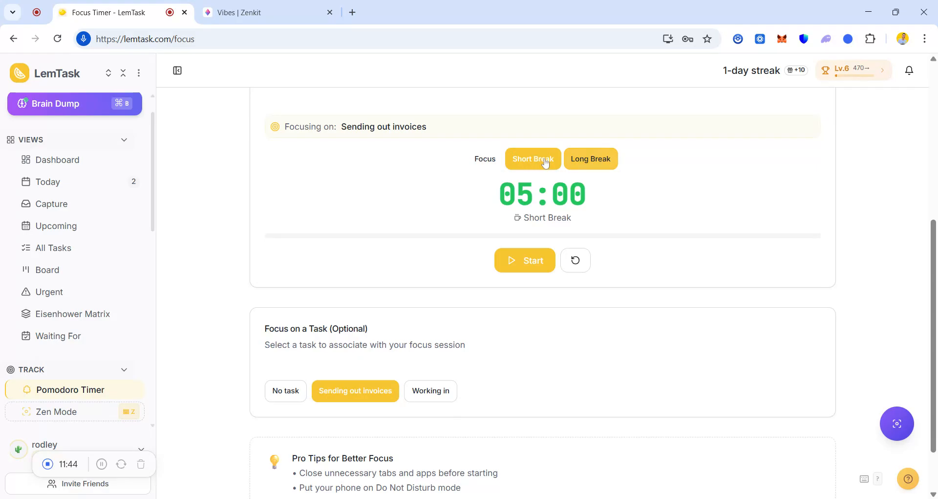
click(487, 162)
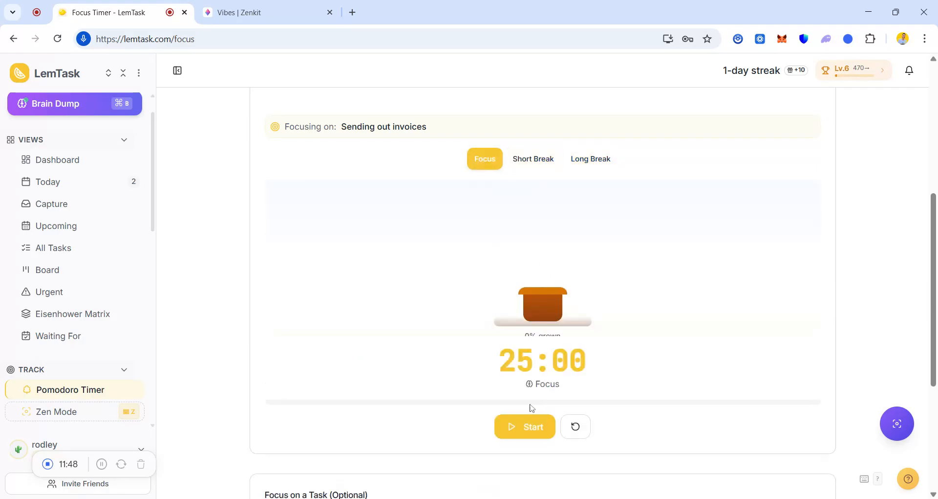
scroll(924, 199, up, 3)
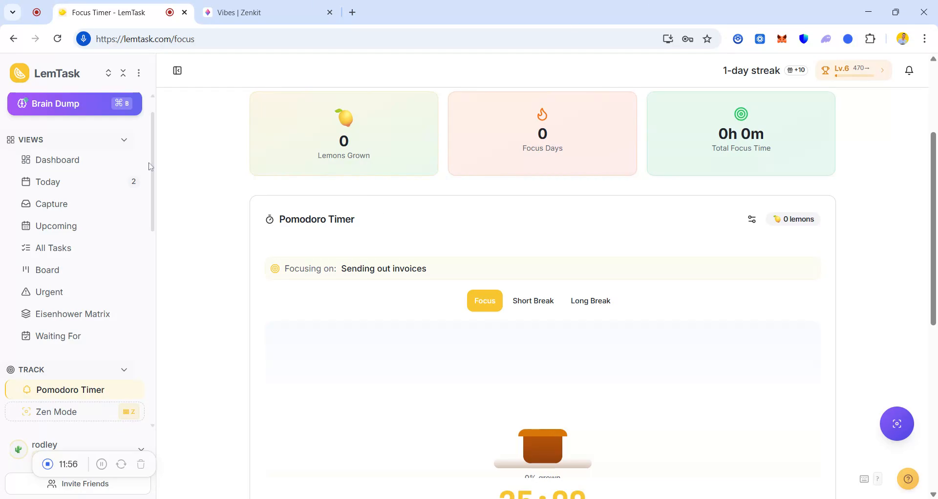
Mark "Sending out invoices" and "Working in" as complete in the Today view
click(113, 186)
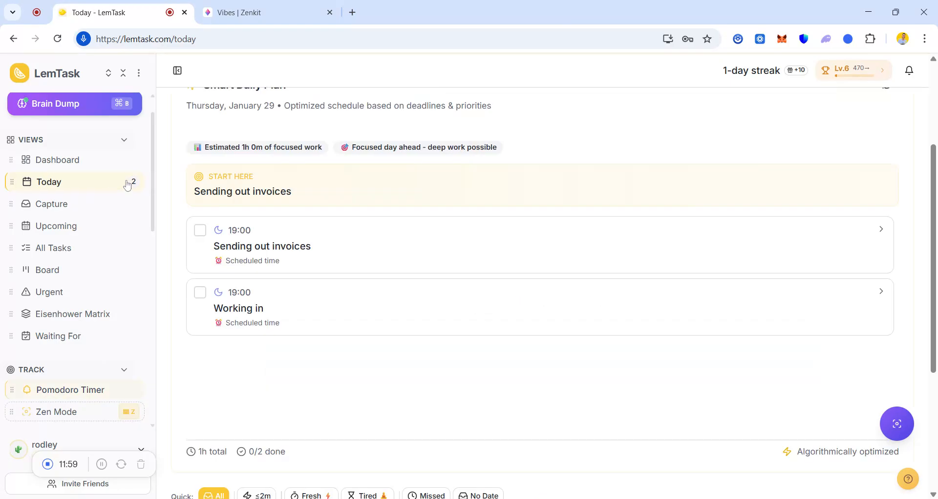
scroll(930, 277, down, 5)
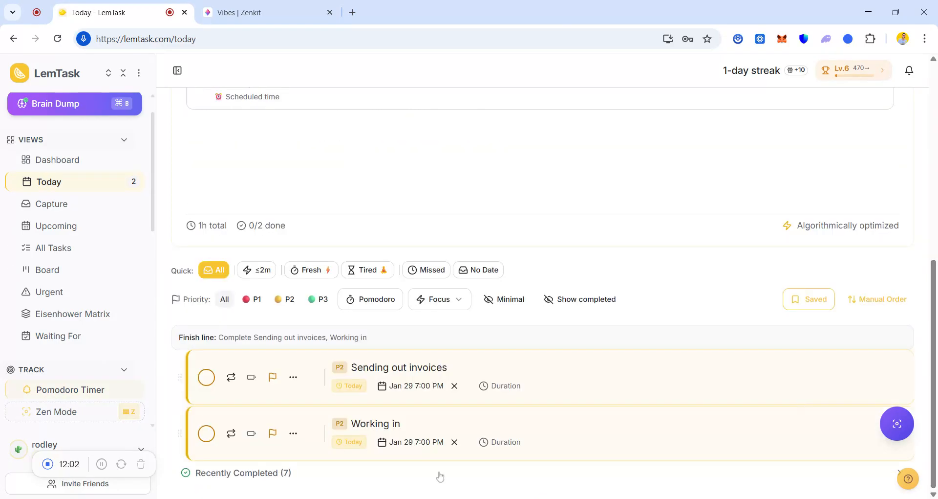
click(214, 381)
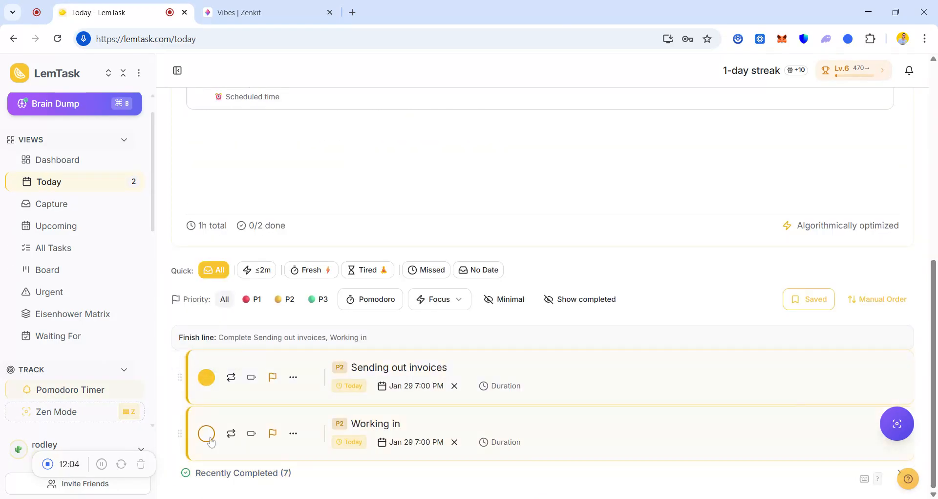
click(210, 440)
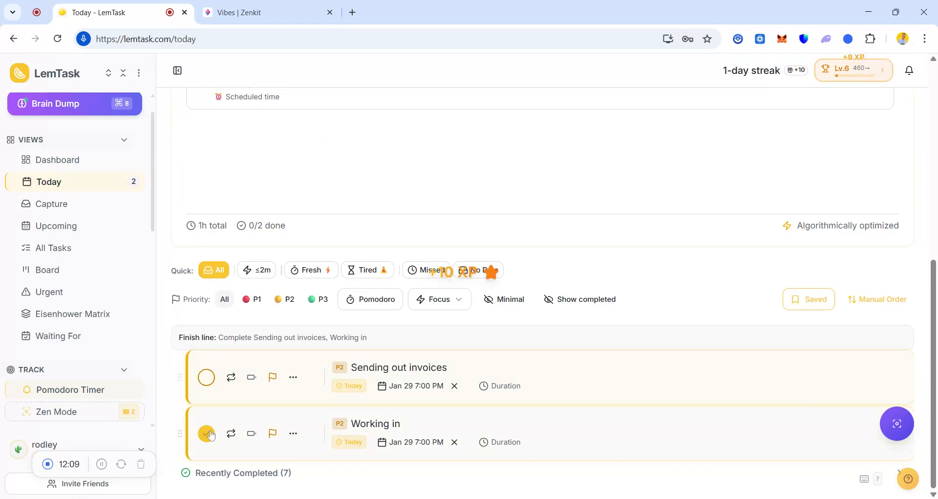
Switch to the Vibes project board in Zenkit
click(249, 13)
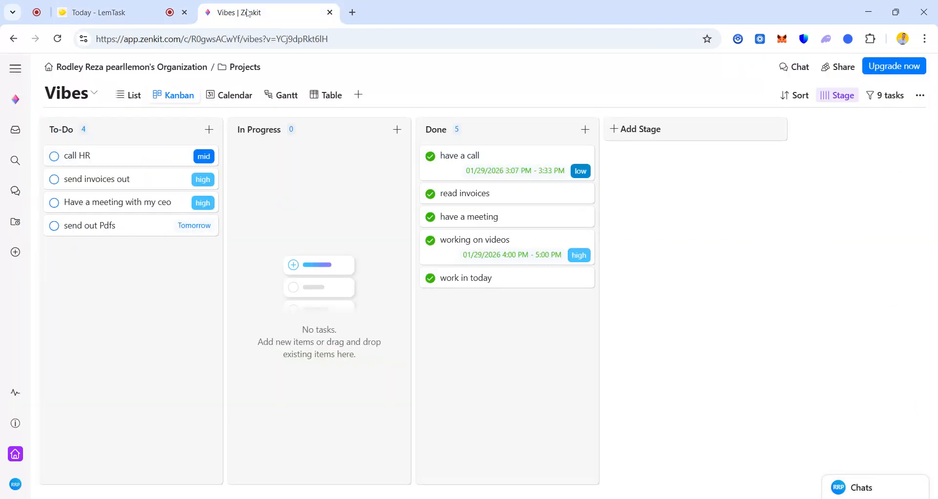